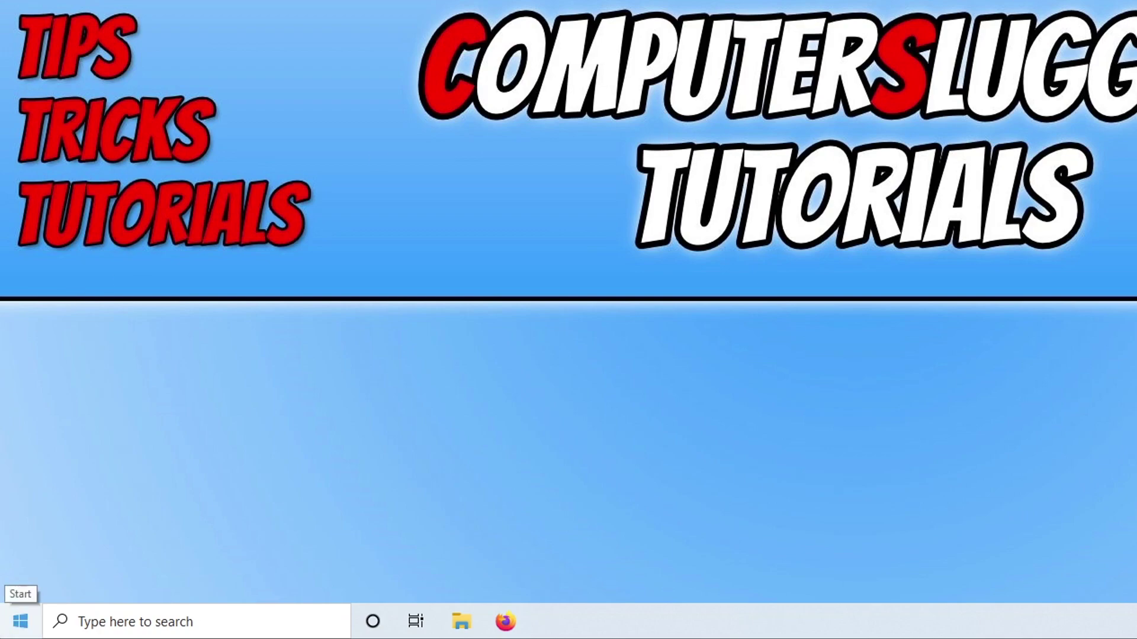
# Check Device Manager's Display adapters for the NVIDIA GeForce GTX 1660 SUPER graphics card
pyautogui.rightClick(20, 621)
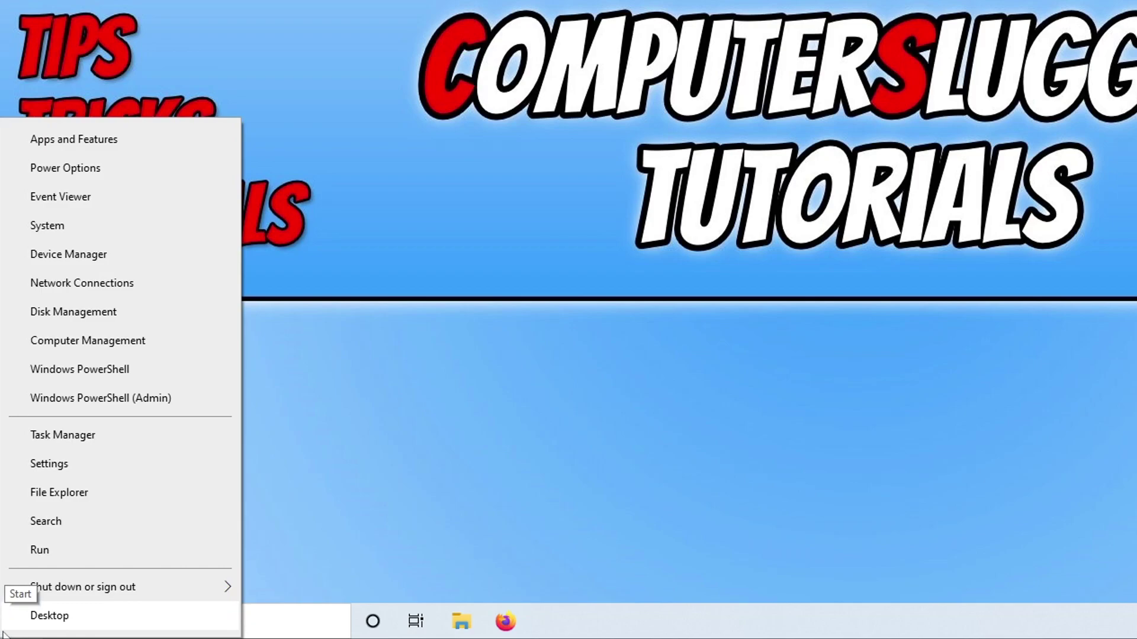
pyautogui.click(115, 258)
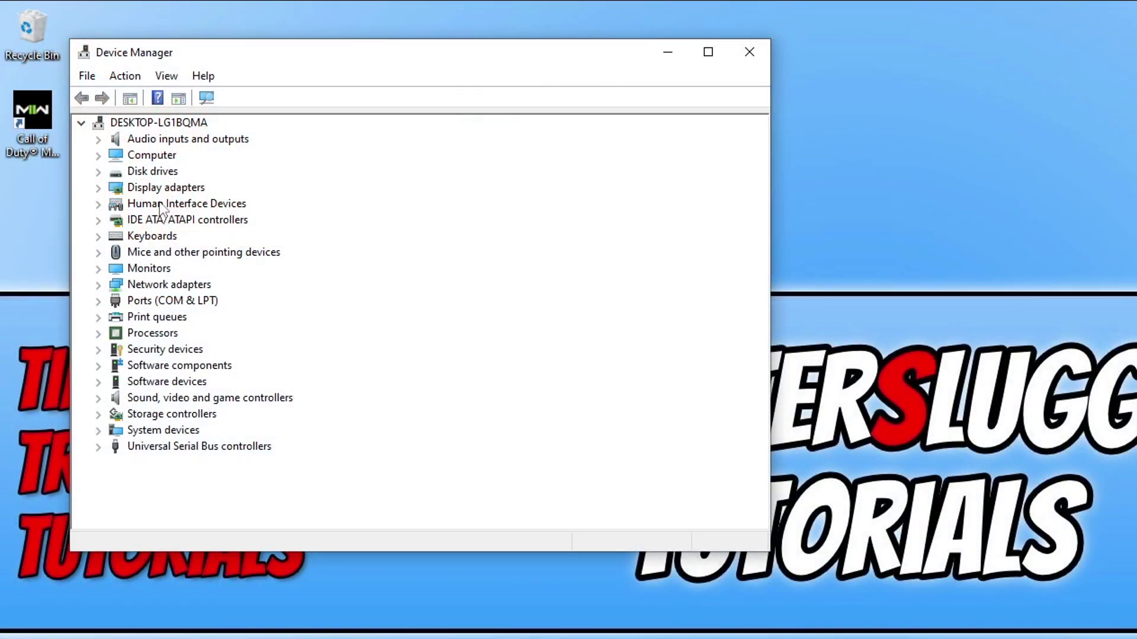
pyautogui.click(98, 187)
pyautogui.click(440, 220)
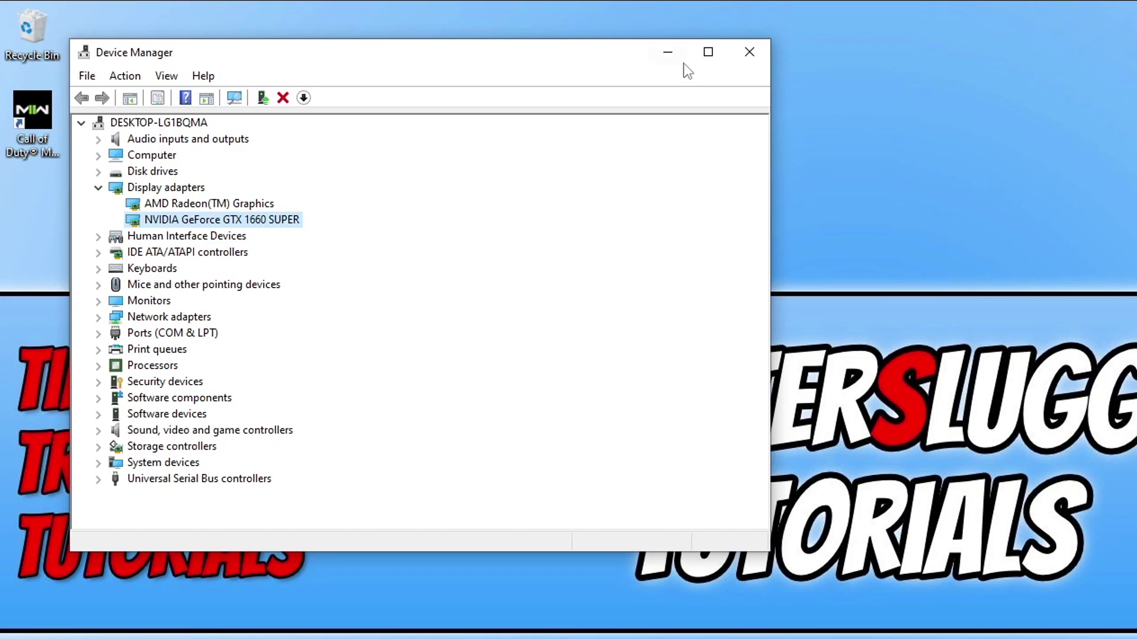
pyautogui.click(749, 52)
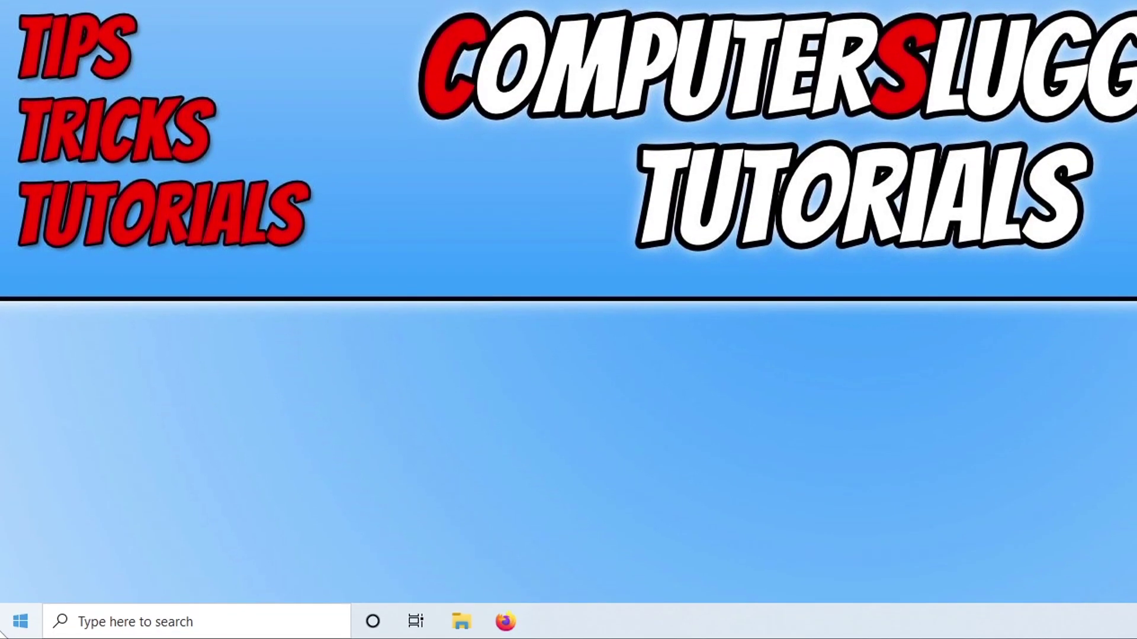
# Go to the Windows Update page in Windows Settings
pyautogui.rightClick(6, 631)
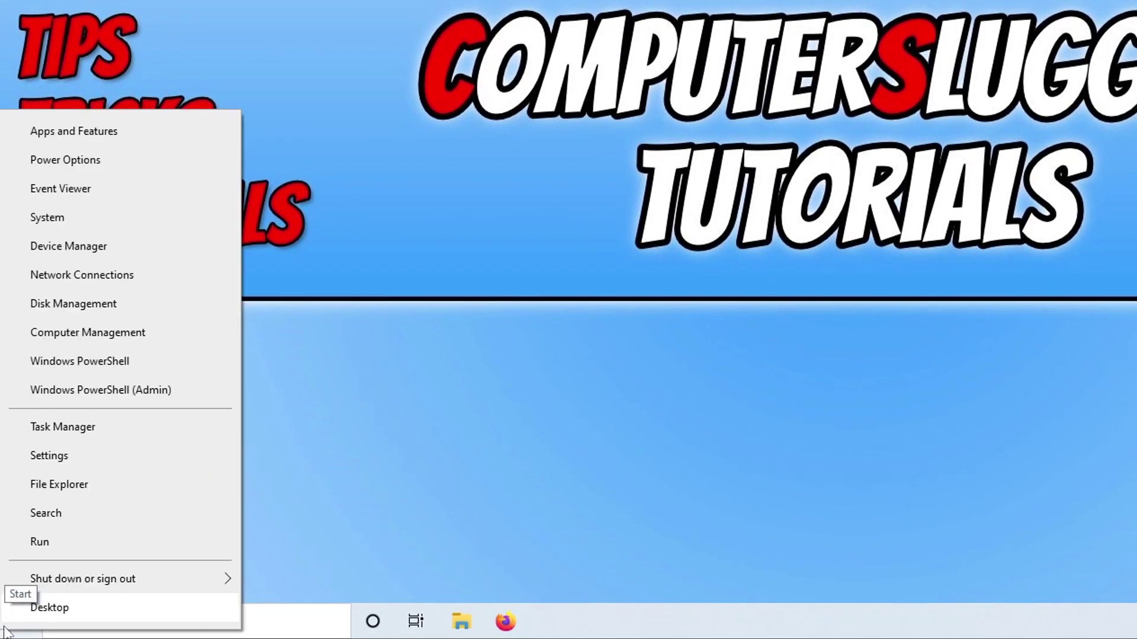
pyautogui.click(102, 457)
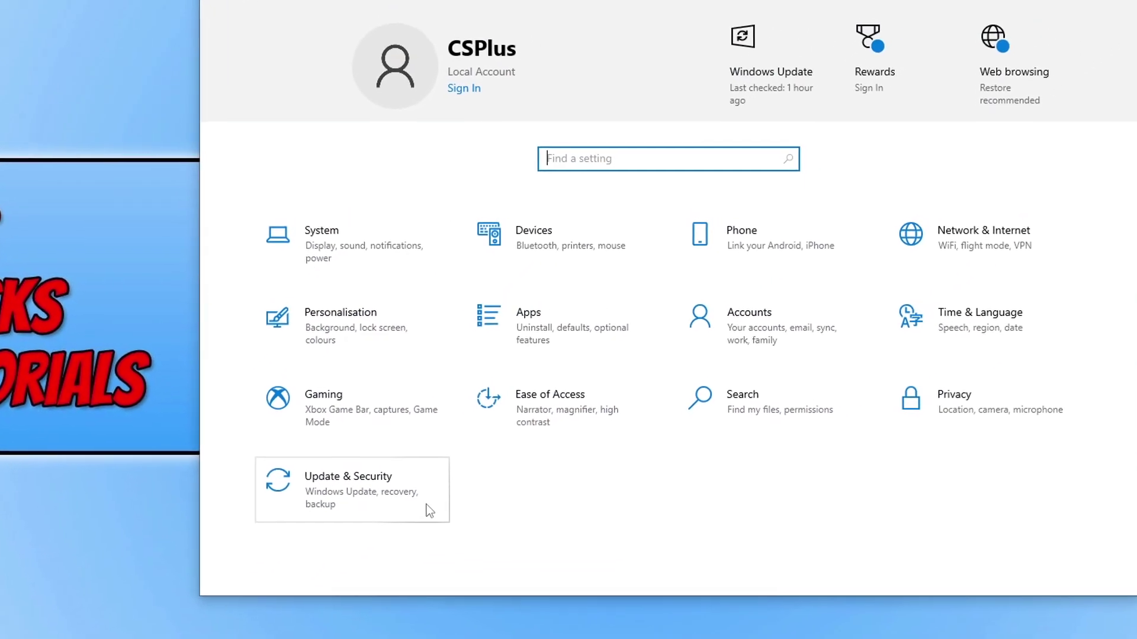
pyautogui.click(420, 506)
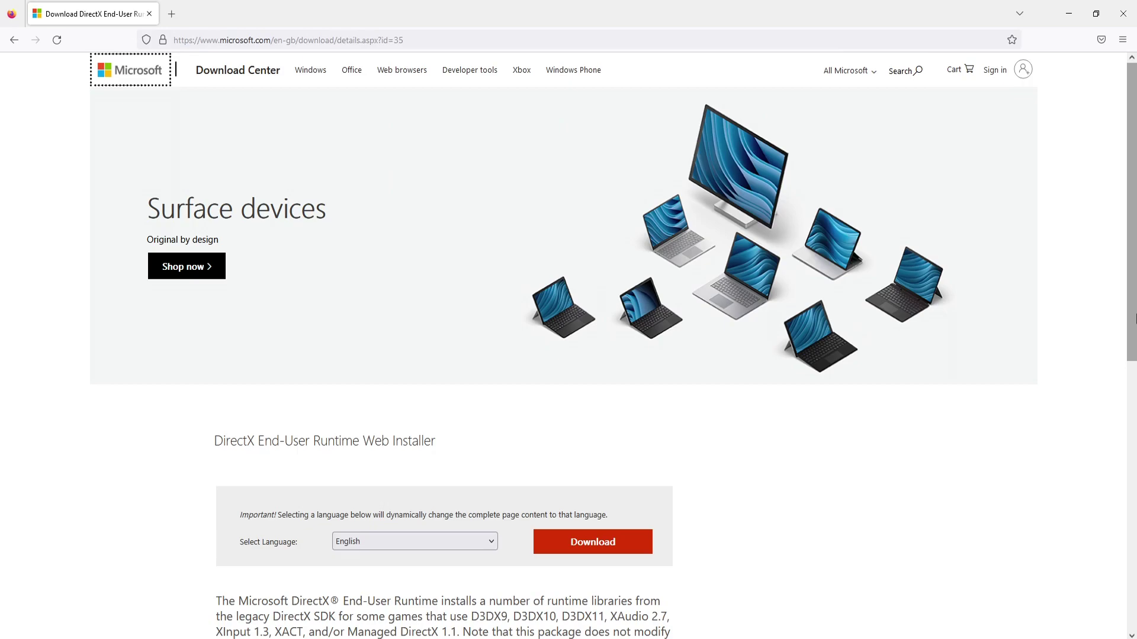
# Download dxwebsetup.exe from the DirectX page and run it from Firefox's downloads
pyautogui.scroll(-1, 532, 429)
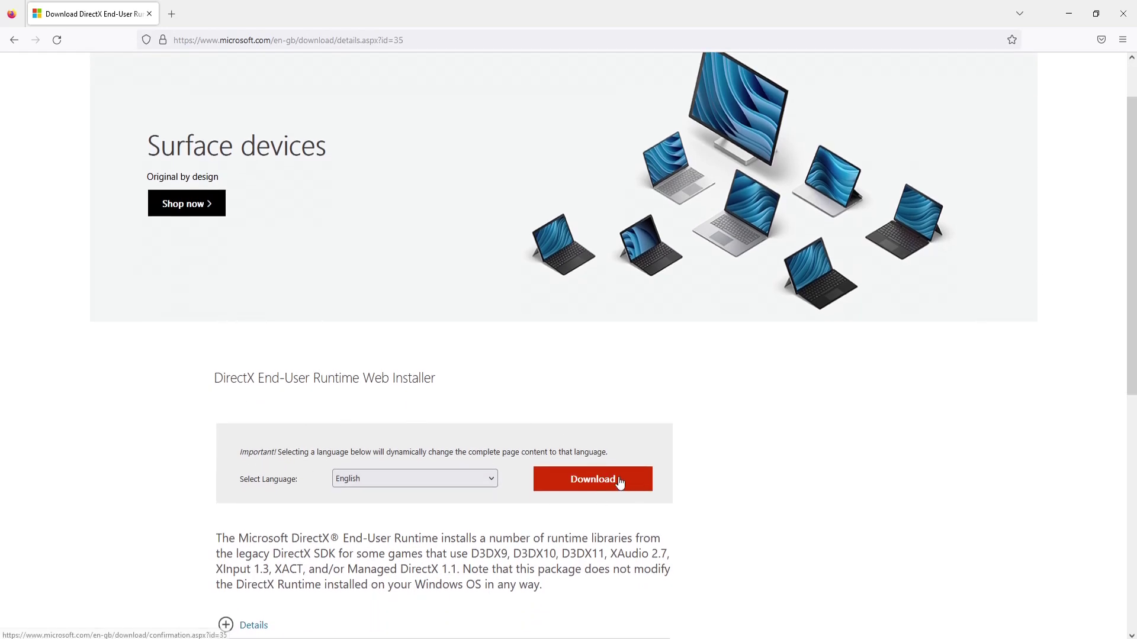
pyautogui.click(620, 484)
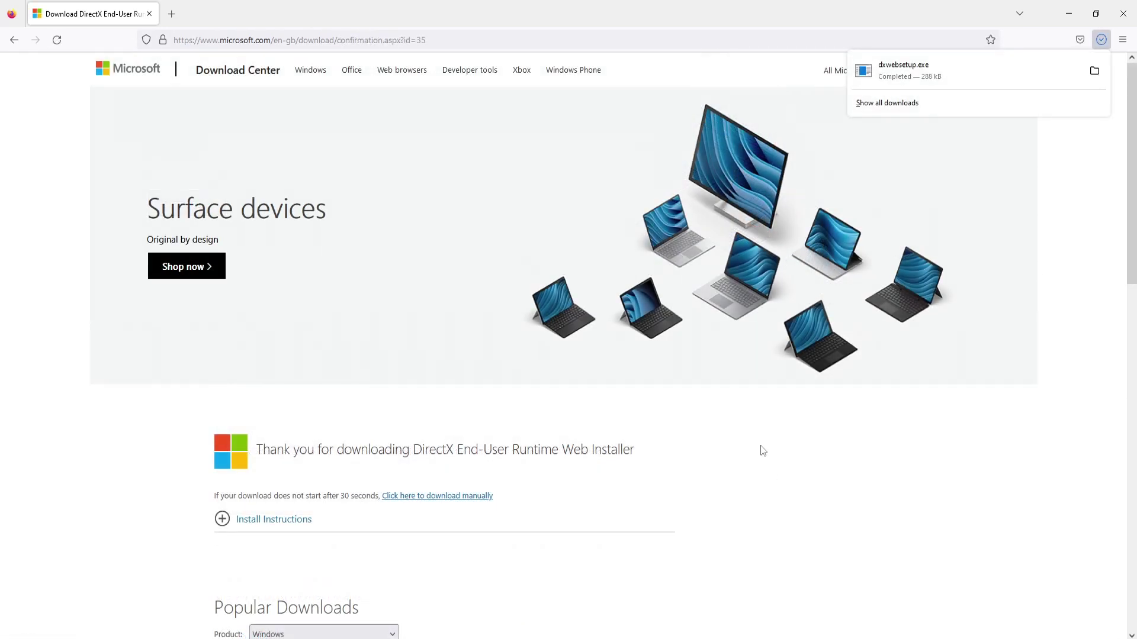
pyautogui.click(981, 75)
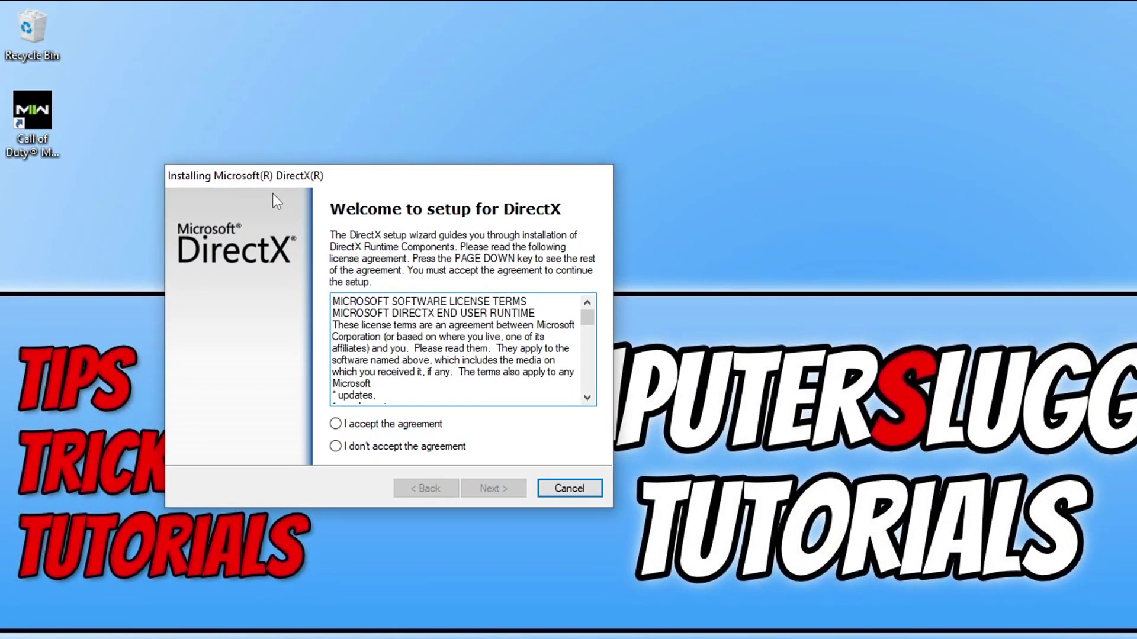
# Accept the DirectX licence, skip the Bing Bar install, and finish the wizard
pyautogui.click(421, 427)
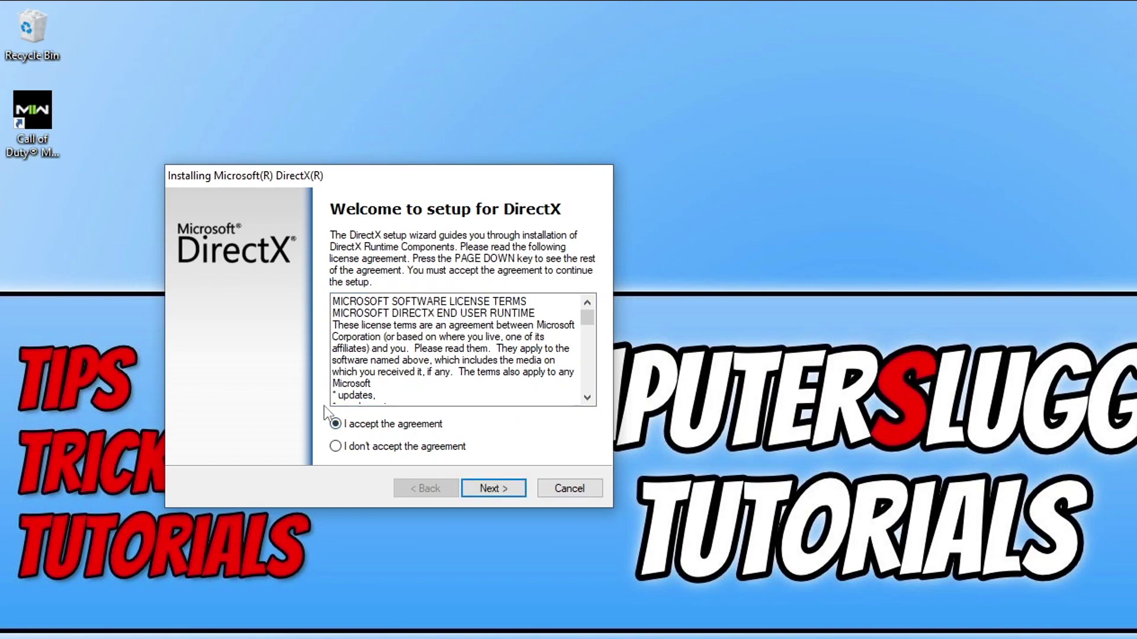
pyautogui.click(492, 486)
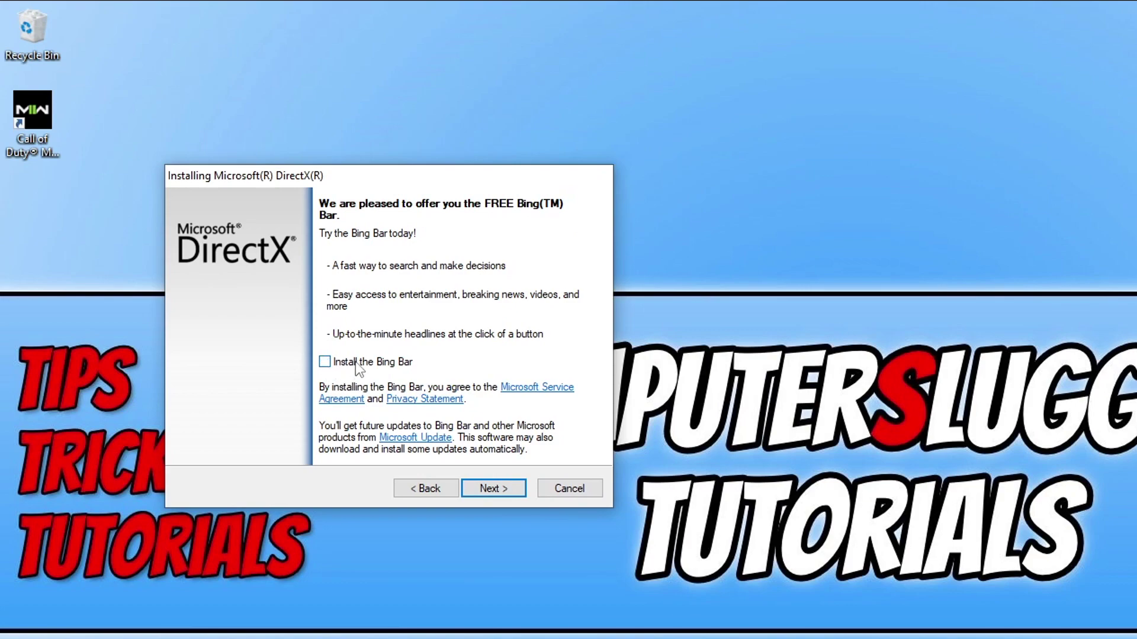
pyautogui.click(500, 490)
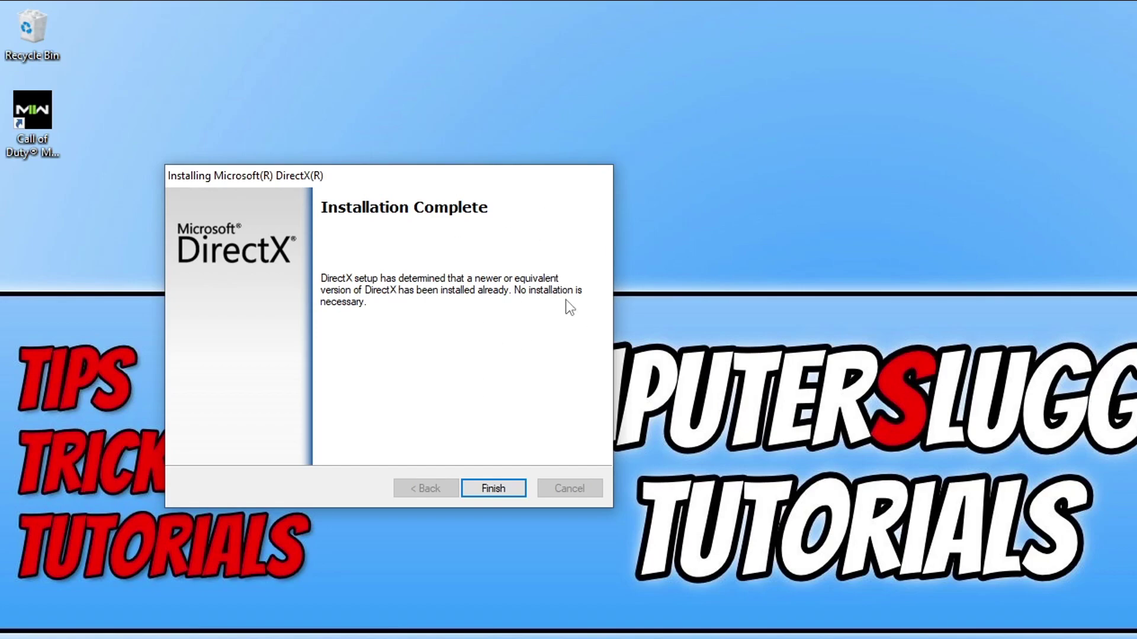
pyautogui.click(487, 482)
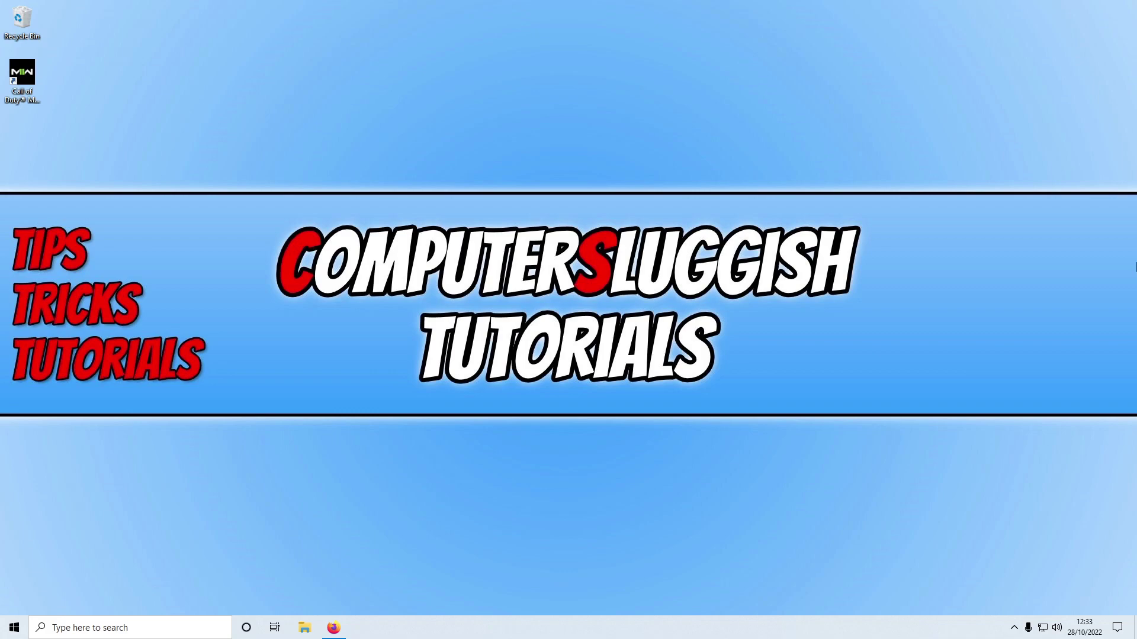
# Keep the refresh rate at 144.000 Hz in Advanced display settings
pyautogui.rightClick(431, 204)
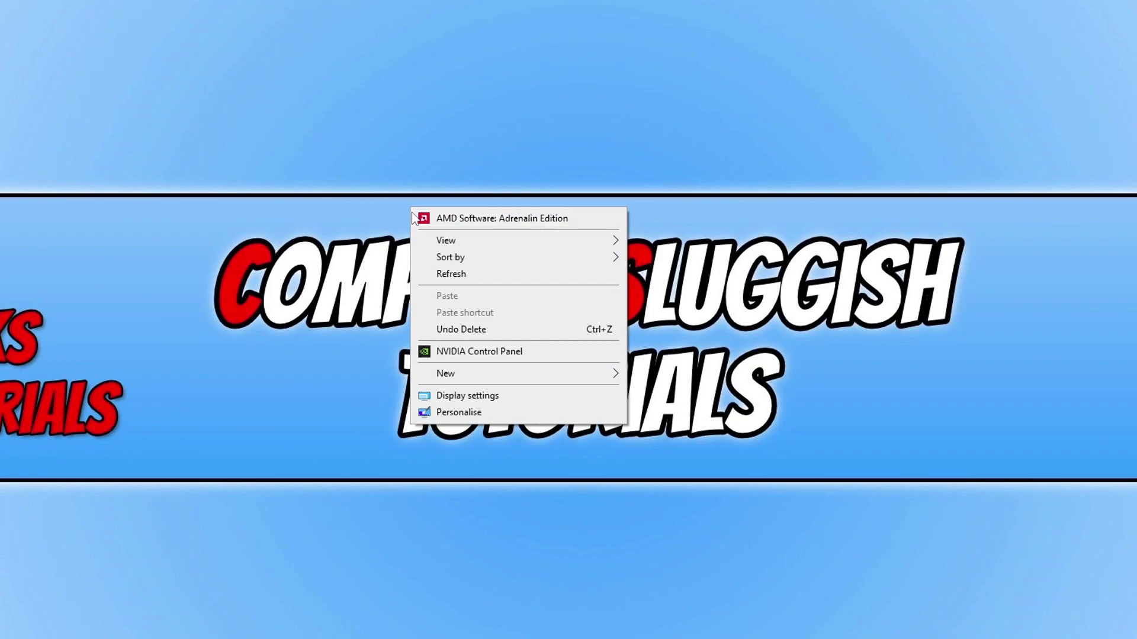
pyautogui.click(536, 395)
pyautogui.scroll(-3, 723, 375)
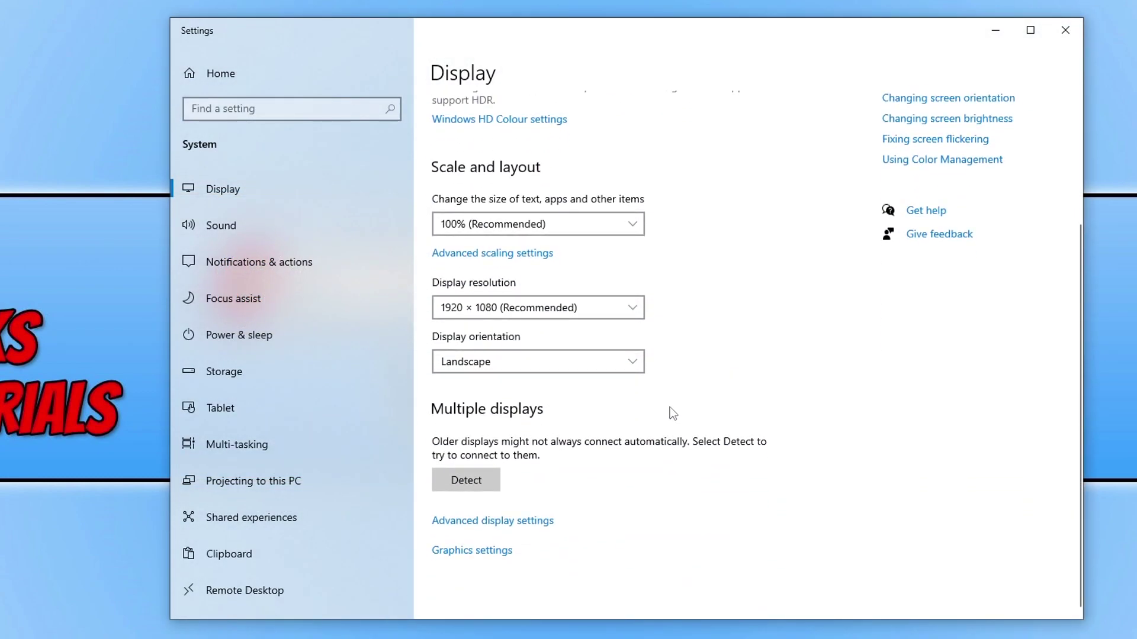
pyautogui.click(549, 521)
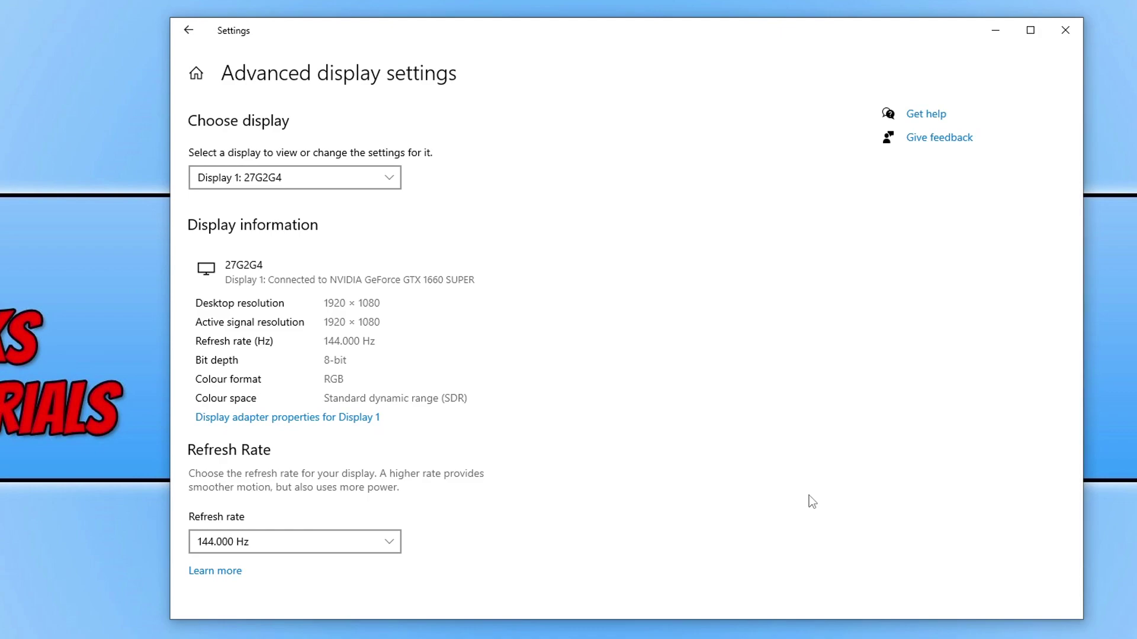
pyautogui.click(386, 541)
pyautogui.click(349, 539)
pyautogui.click(348, 540)
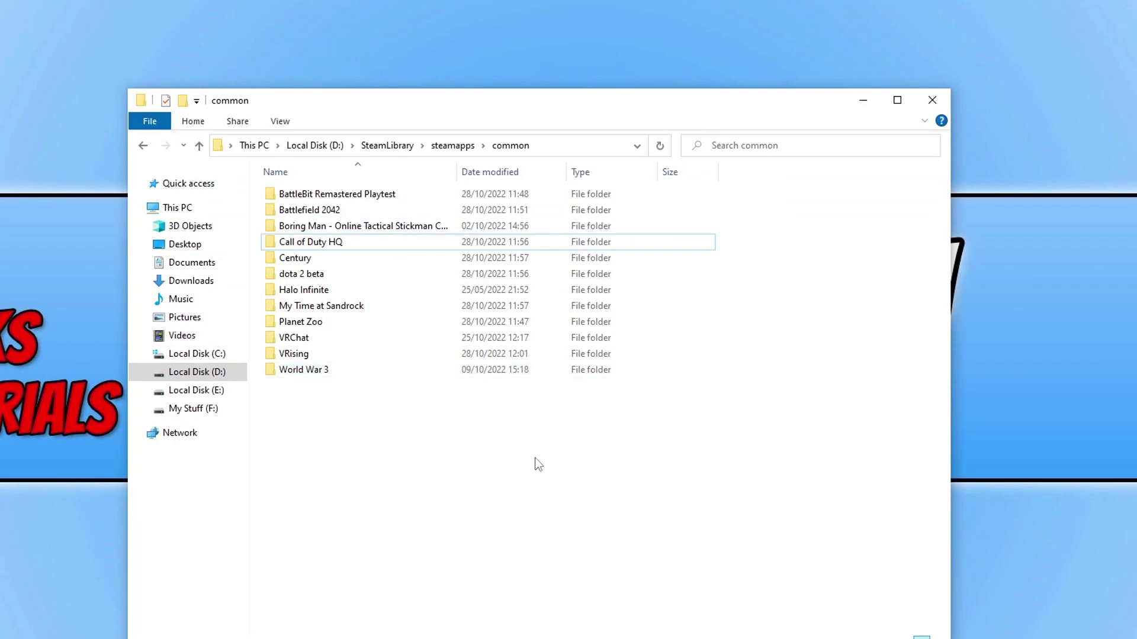
# Disable full-screen optimisations for cod in the Call of Duty HQ folder and apply
pyautogui.doubleClick(337, 246)
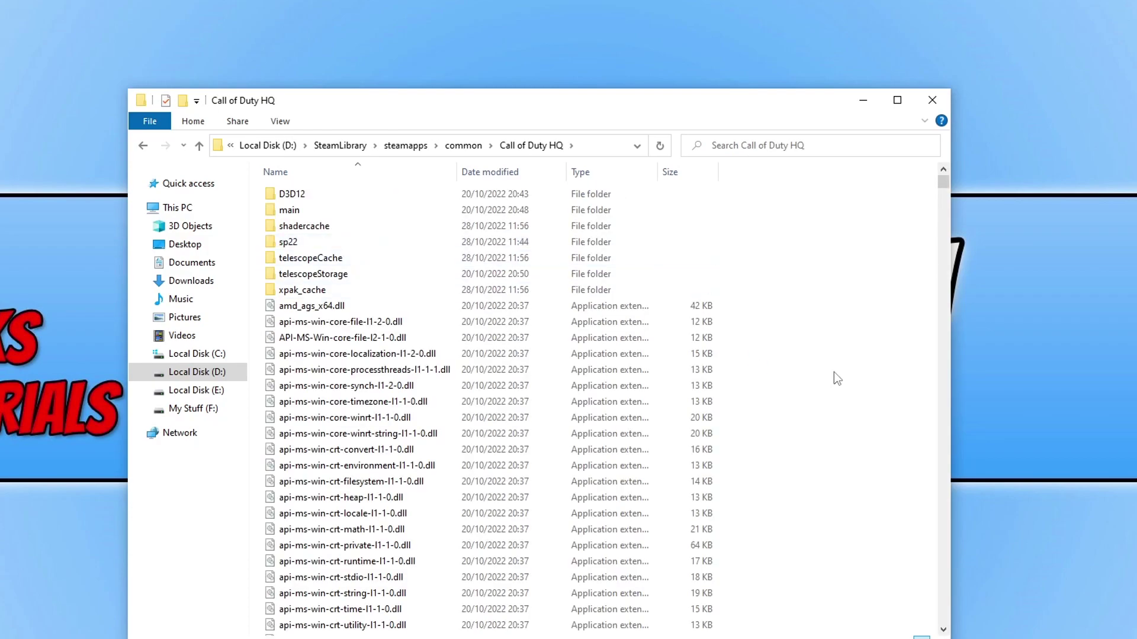
pyautogui.scroll(-7, 832, 361)
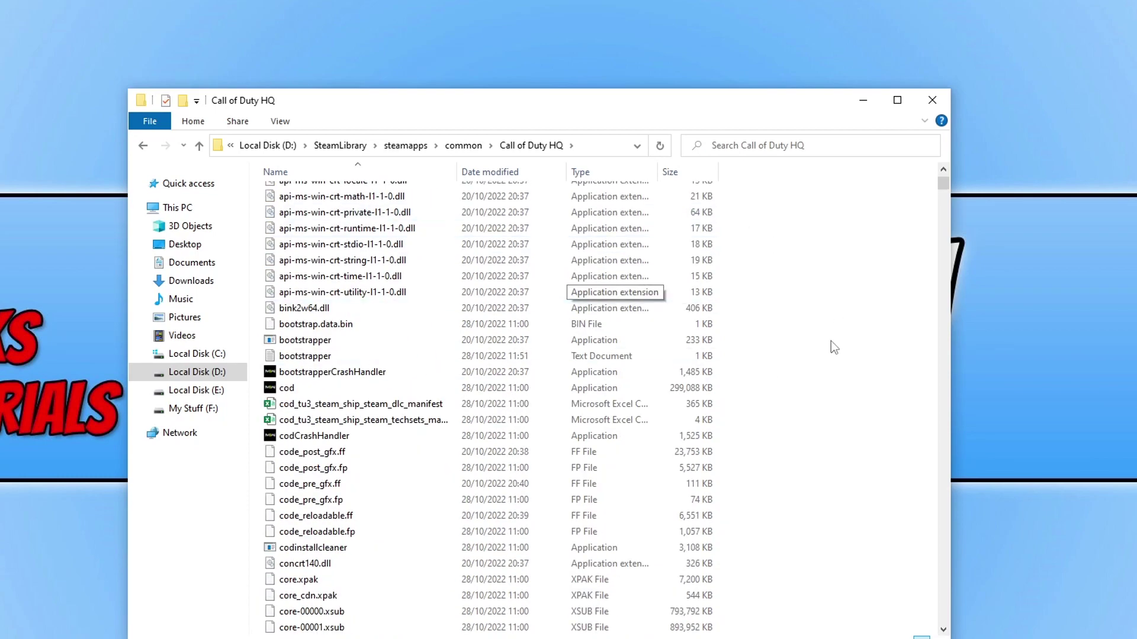
pyautogui.click(319, 393)
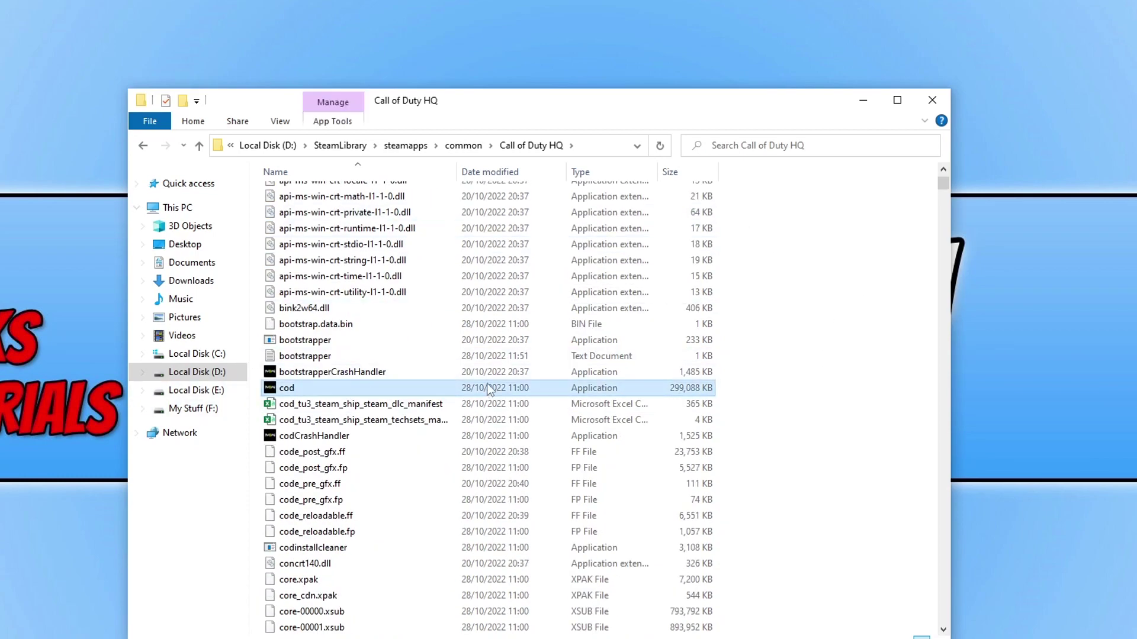
pyautogui.rightClick(320, 395)
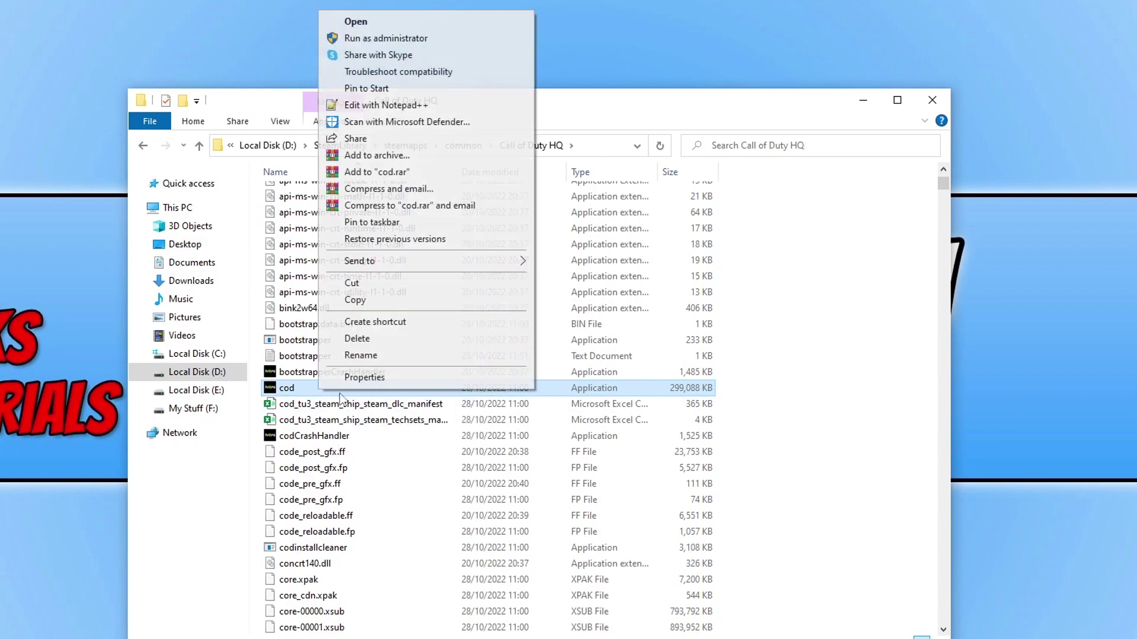
pyautogui.click(396, 378)
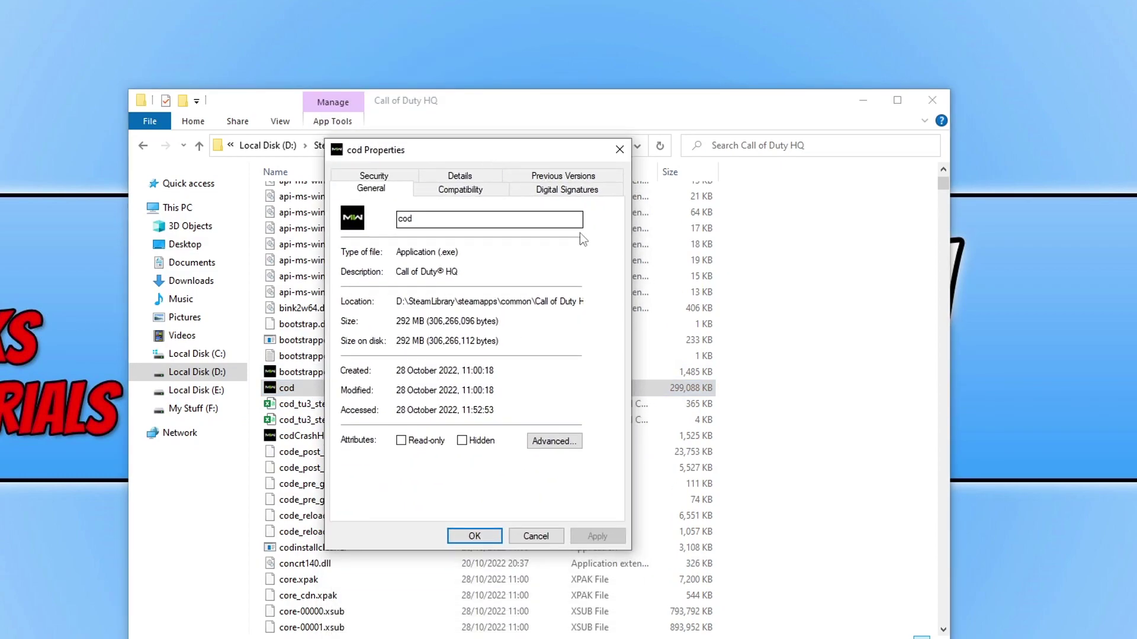
pyautogui.click(467, 192)
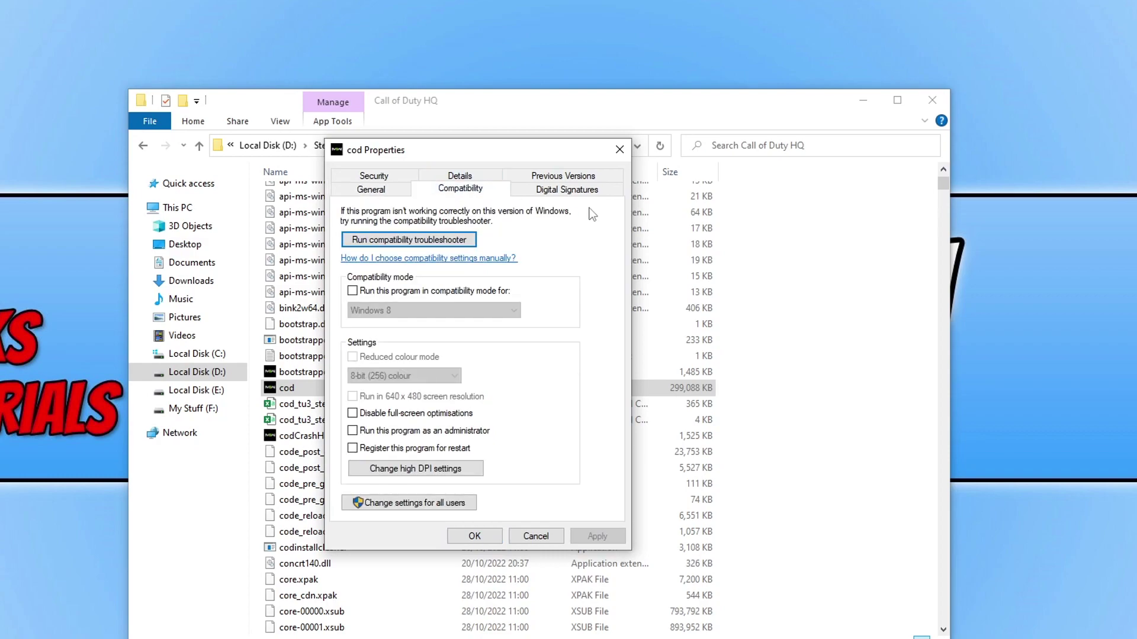
pyautogui.click(429, 416)
pyautogui.click(620, 535)
pyautogui.click(474, 536)
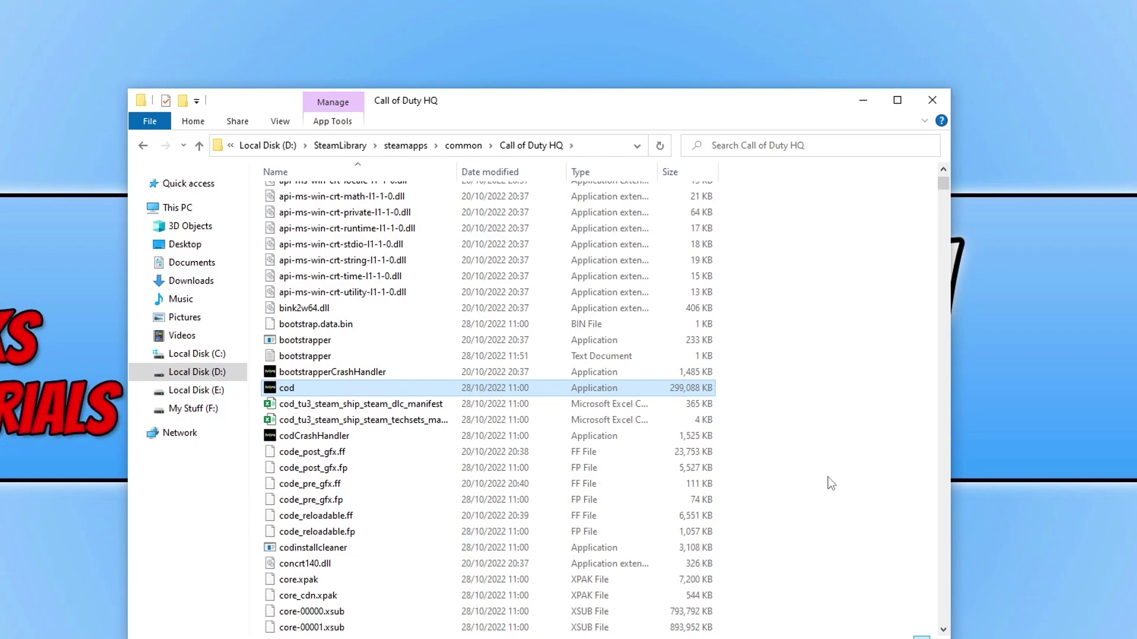
# Re-enable full-screen optimisations for cod and apply the change
pyautogui.rightClick(294, 388)
pyautogui.click(405, 375)
pyautogui.moveTo(445, 335); pyautogui.dragTo(441, 225)
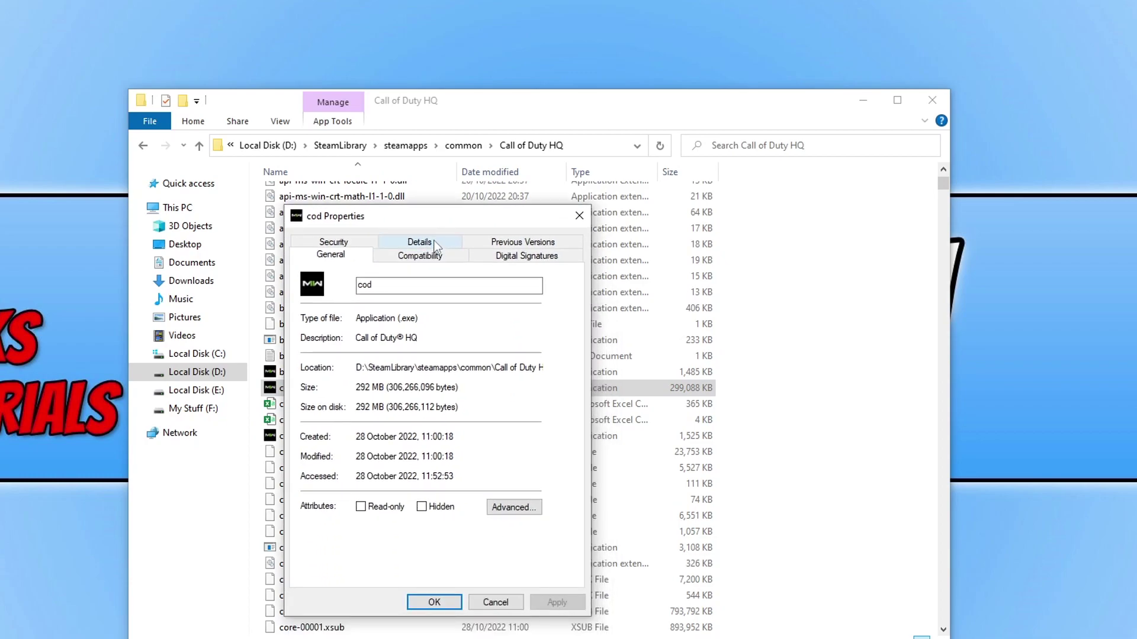
pyautogui.click(444, 254)
pyautogui.click(354, 481)
pyautogui.click(545, 602)
pyautogui.click(434, 602)
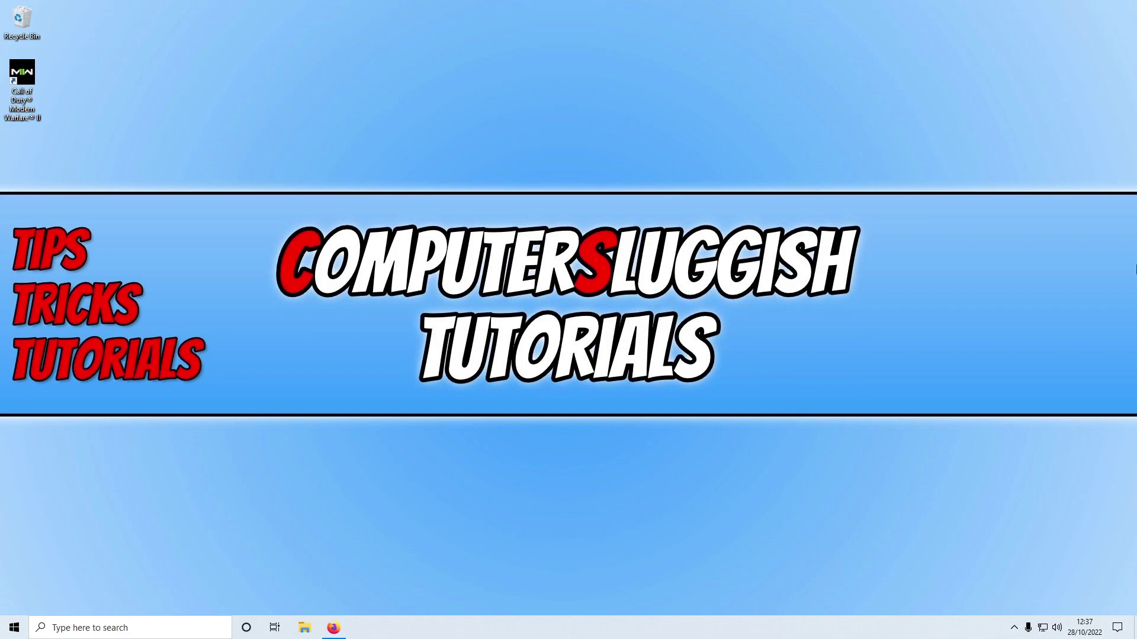
# Leave G-SYNC Compatible unchecked on NVIDIA's Set up G-SYNC page and apply
pyautogui.rightClick(385, 169)
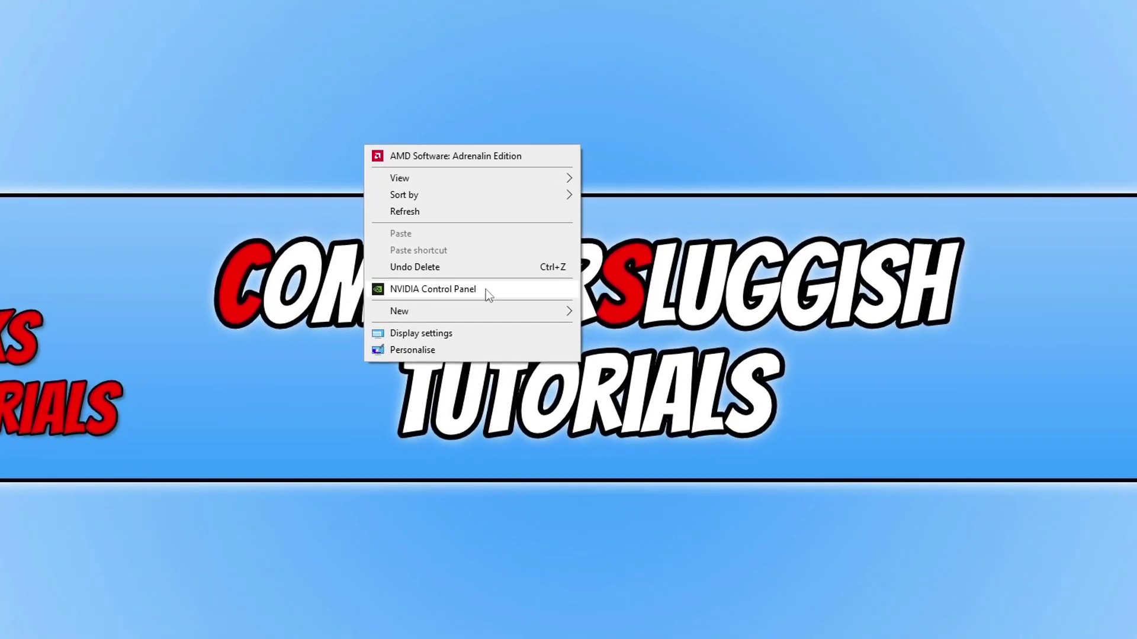
pyautogui.click(482, 276)
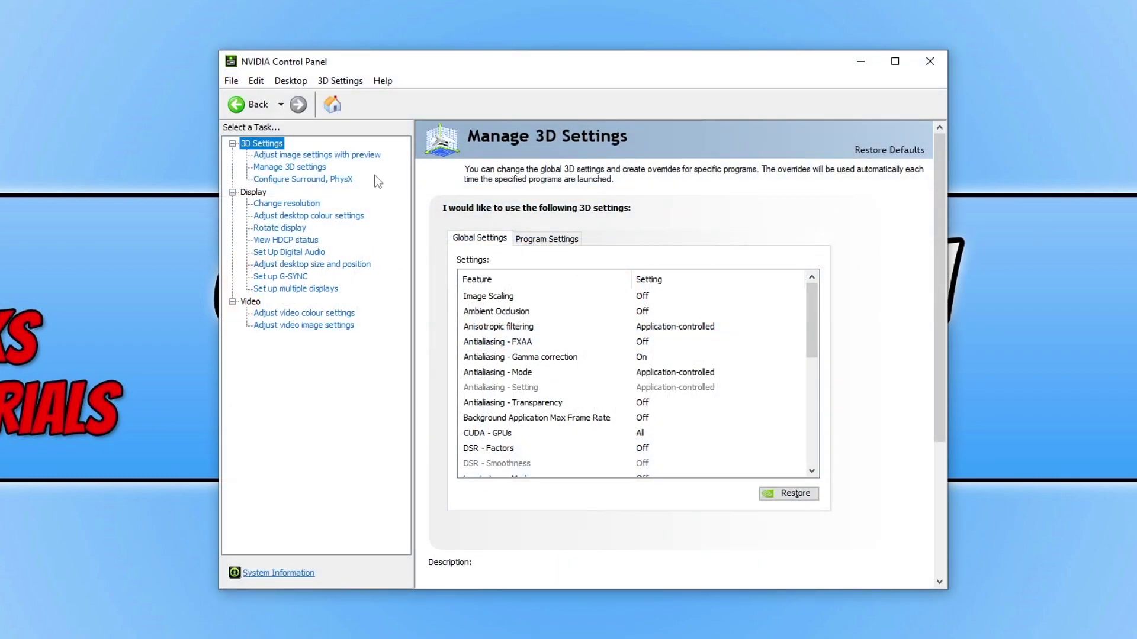
pyautogui.click(275, 278)
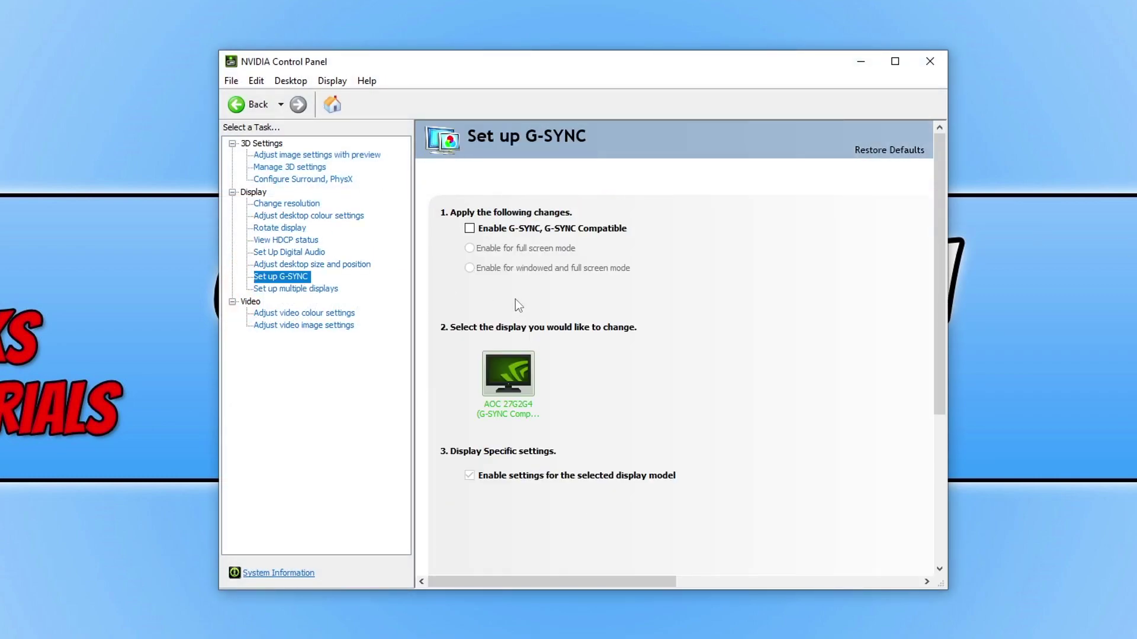
pyautogui.click(468, 227)
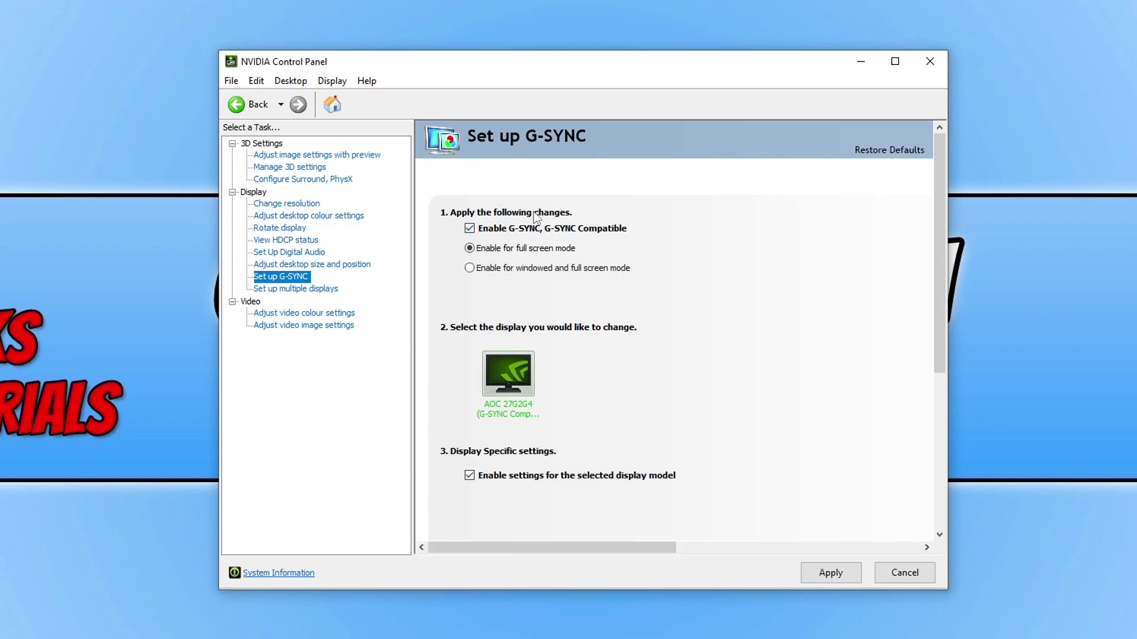
pyautogui.click(469, 229)
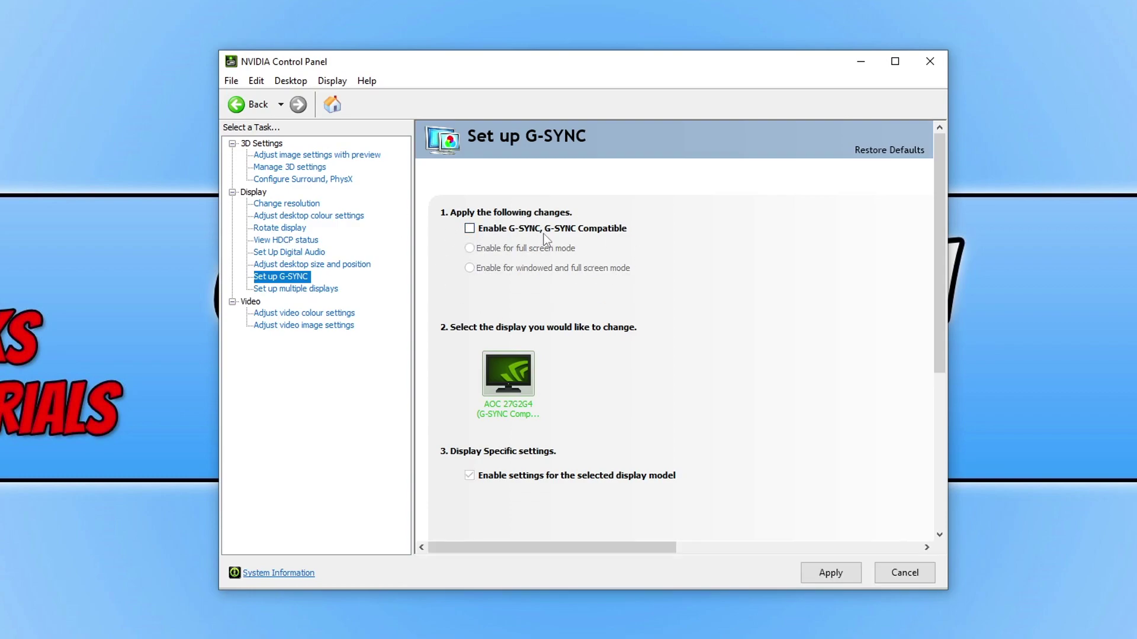
pyautogui.click(847, 570)
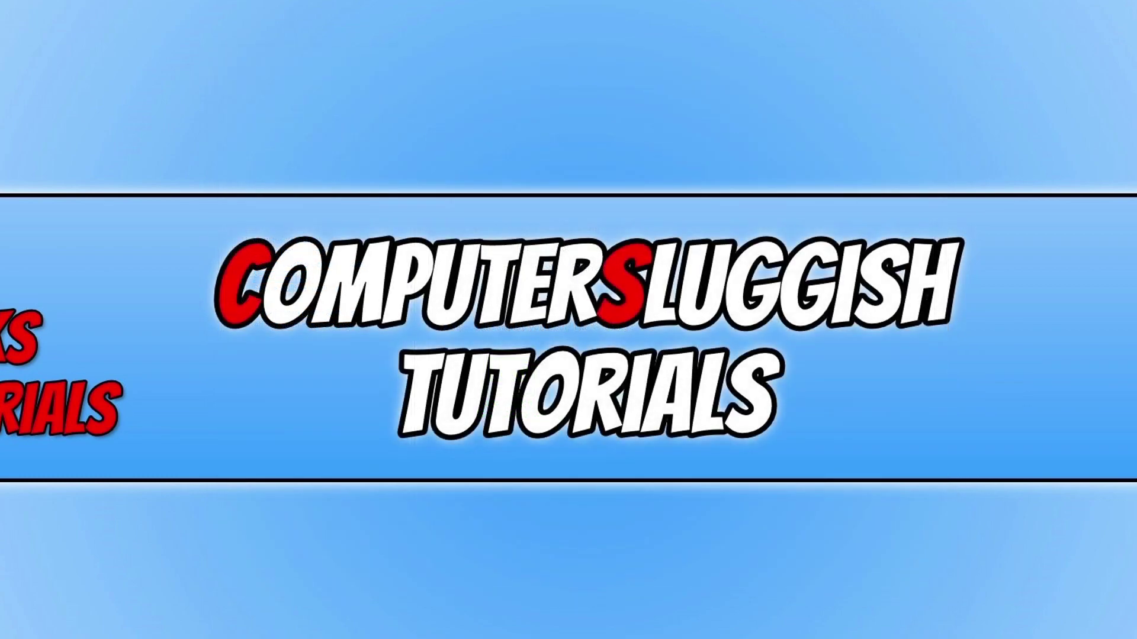
# Switch off AMD FreeSync Premium on the Display tab of AMD Software settings
pyautogui.rightClick(413, 119)
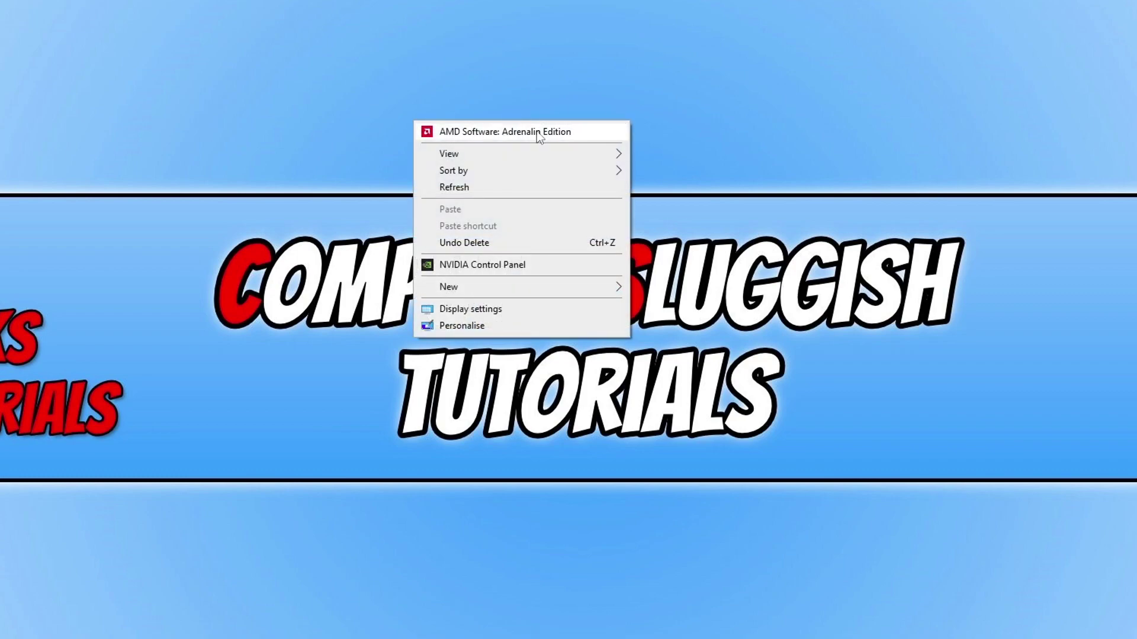
pyautogui.click(571, 139)
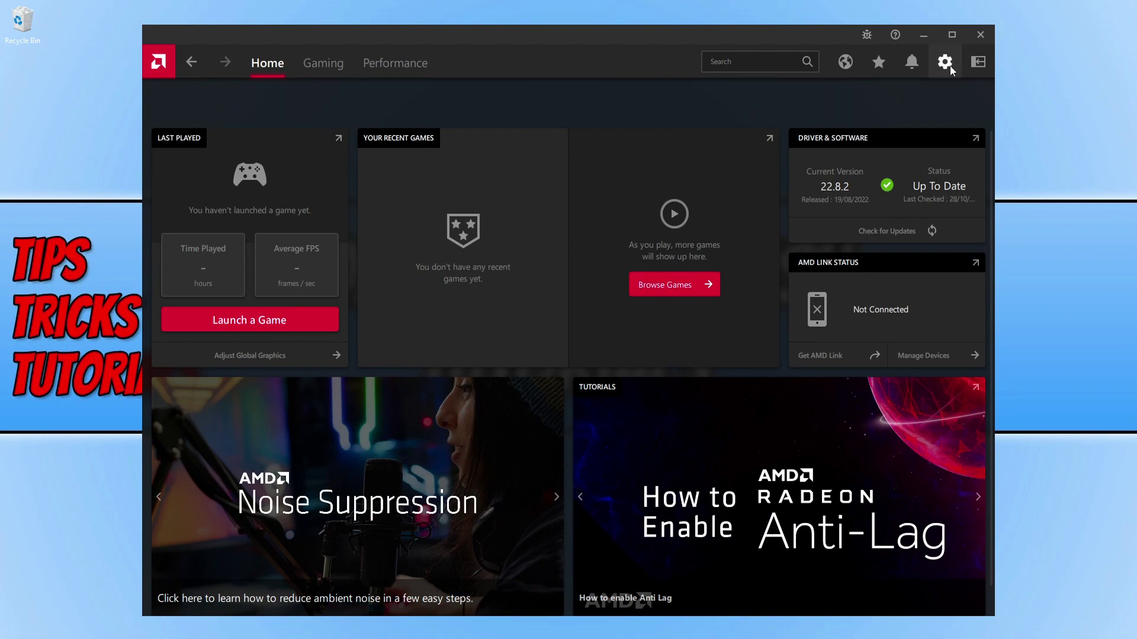
pyautogui.click(949, 66)
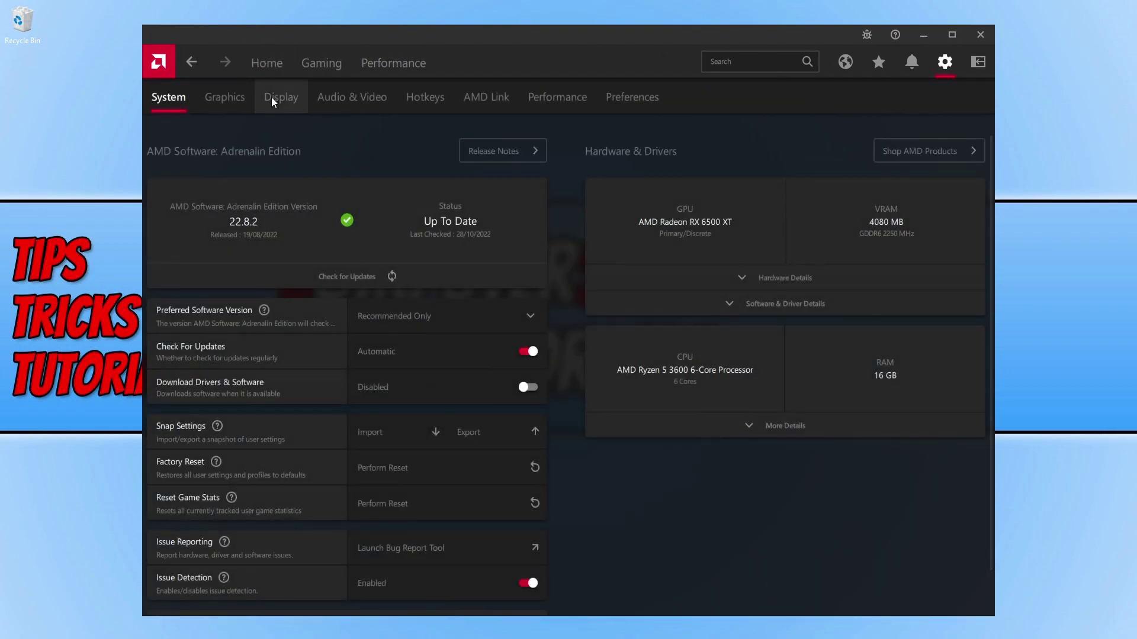
pyautogui.click(272, 99)
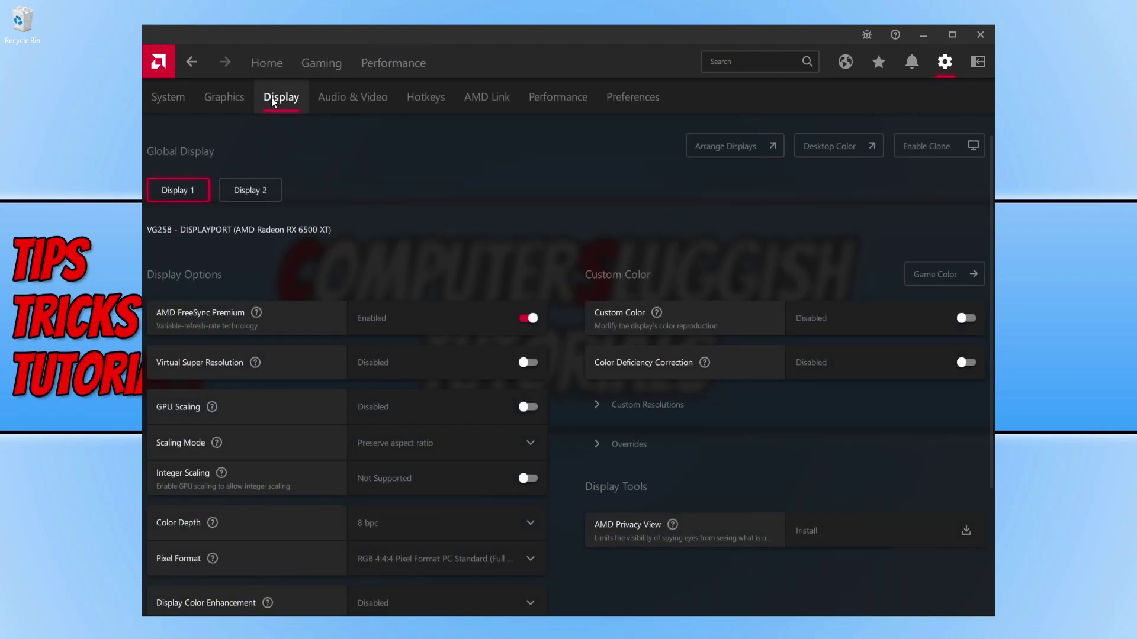
pyautogui.click(531, 319)
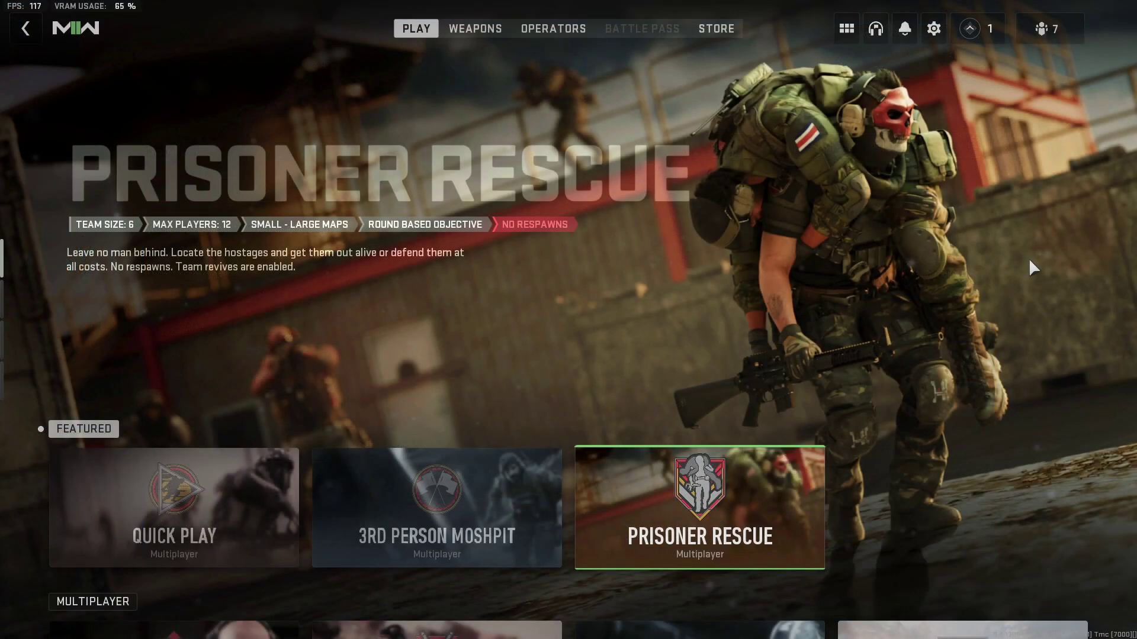
# Set the game's Display Mode to Fullscreen Exclusive in Graphics settings
pyautogui.click(934, 29)
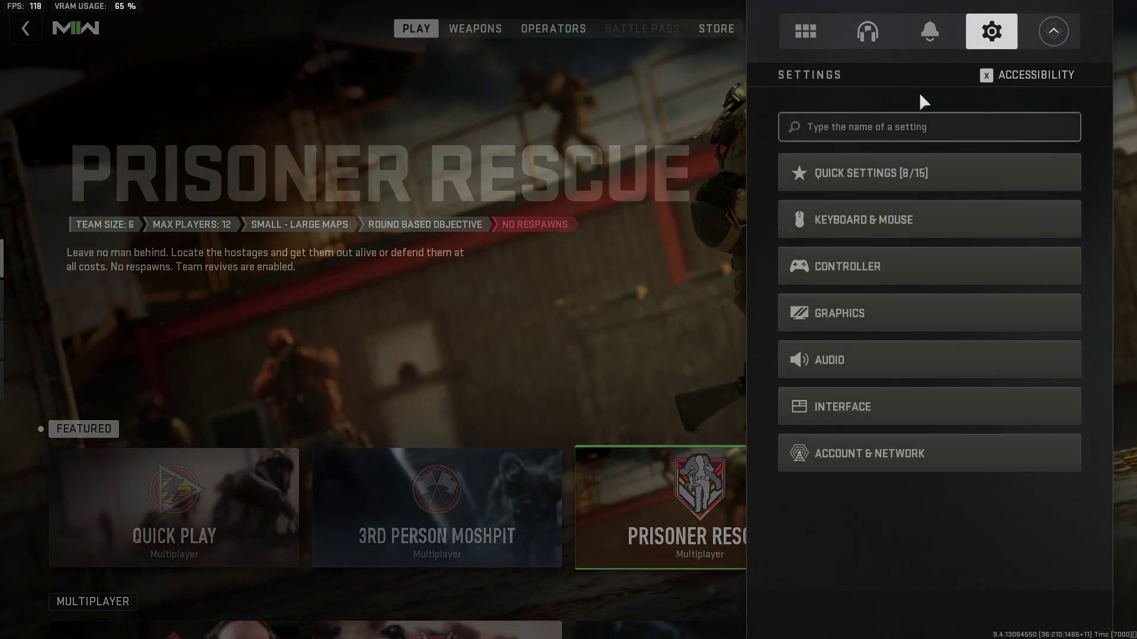
pyautogui.click(901, 315)
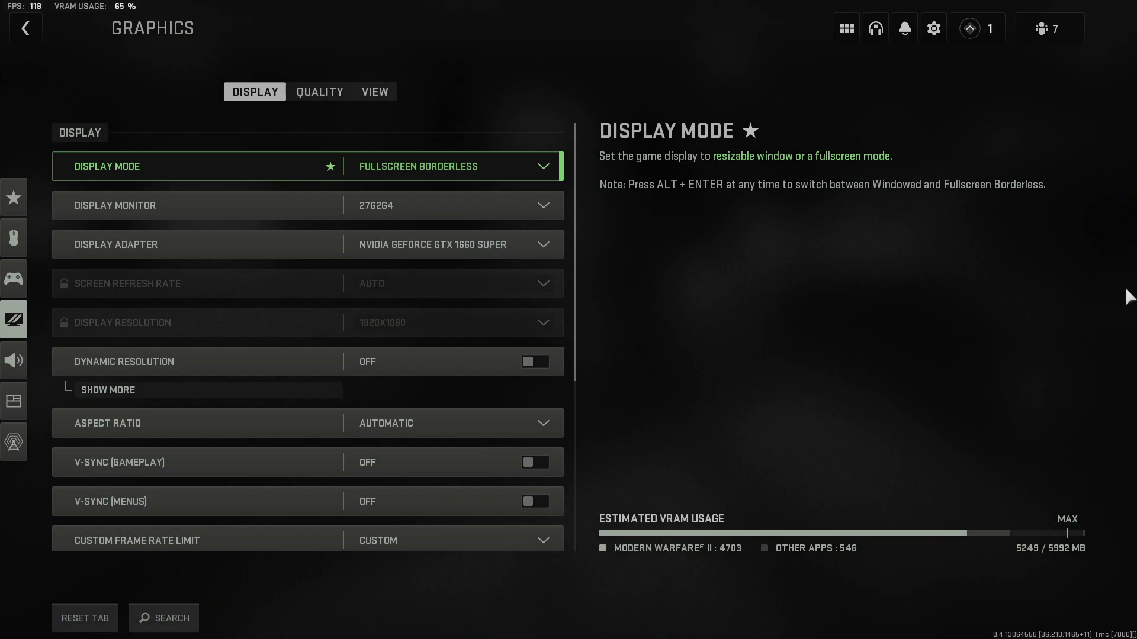
pyautogui.click(434, 168)
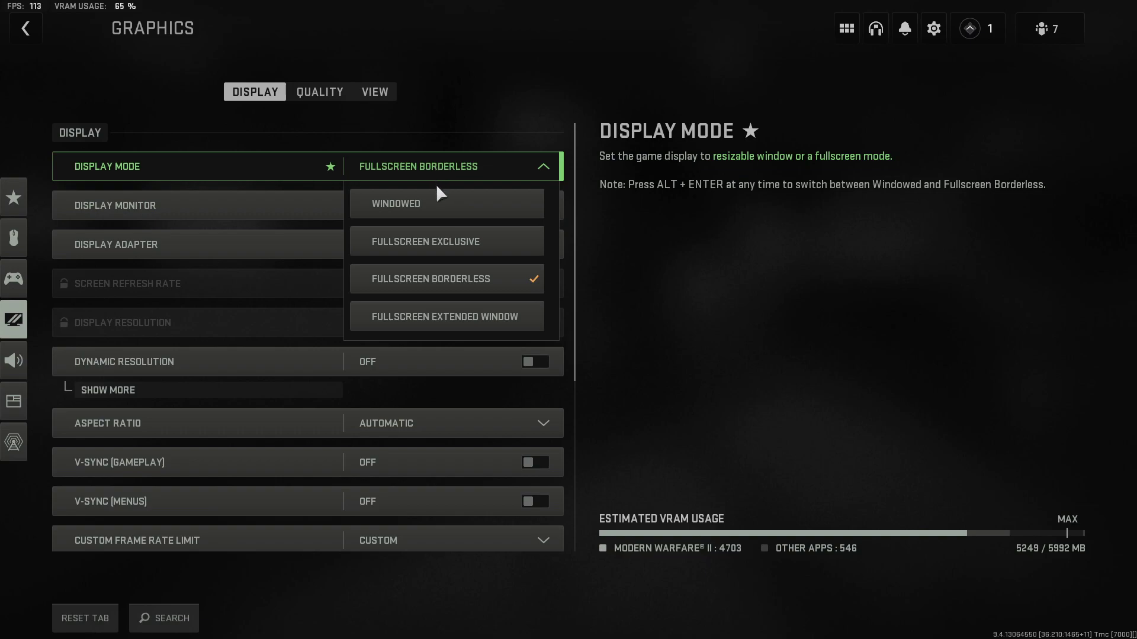
pyautogui.click(472, 243)
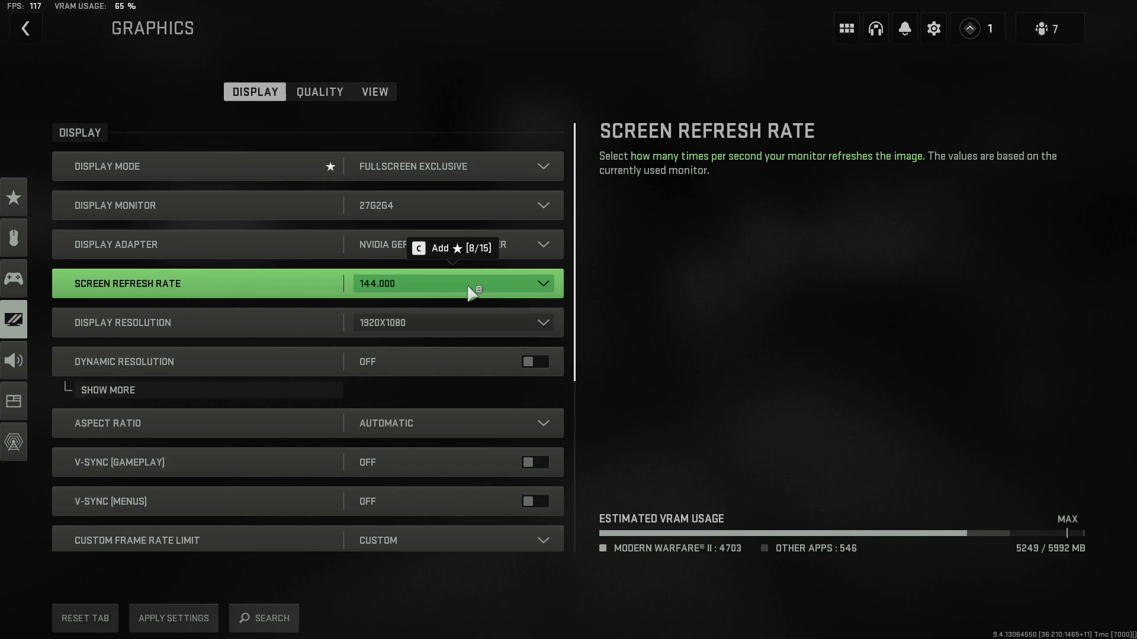
# Keep the display resolution at 1920x1080
pyautogui.click(433, 330)
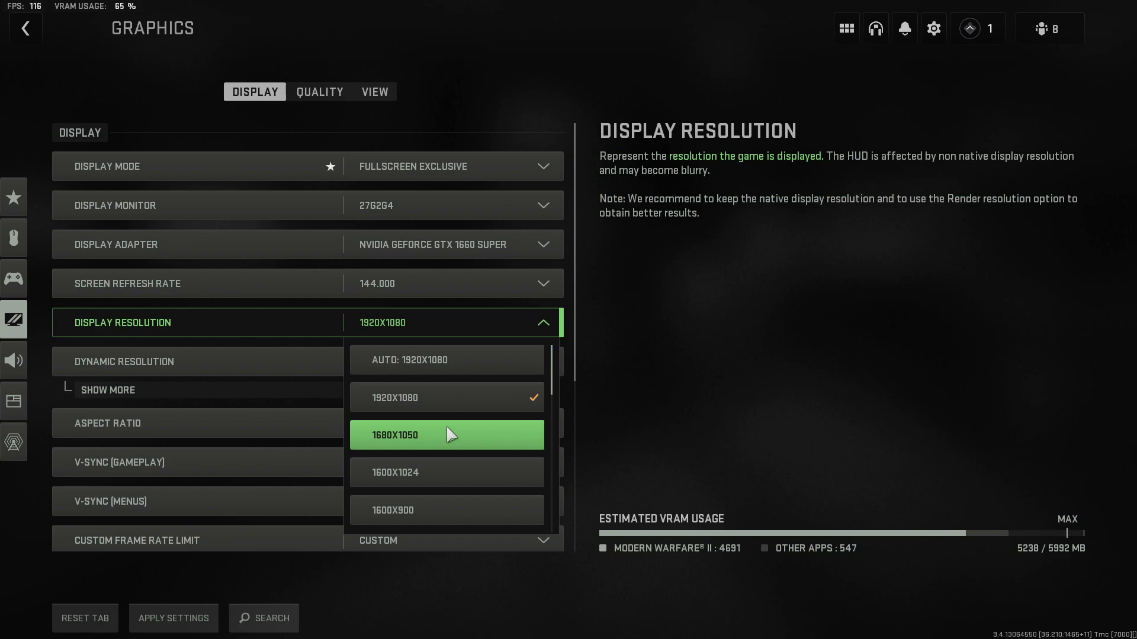
pyautogui.scroll(-1, 426, 407)
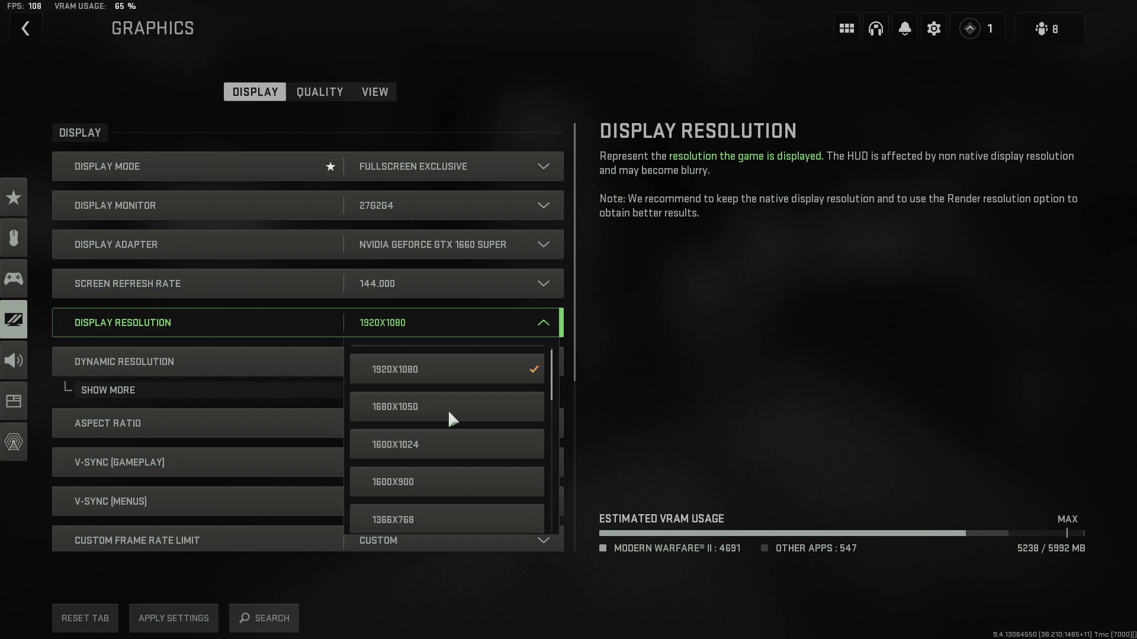
pyautogui.scroll(-2, 473, 421)
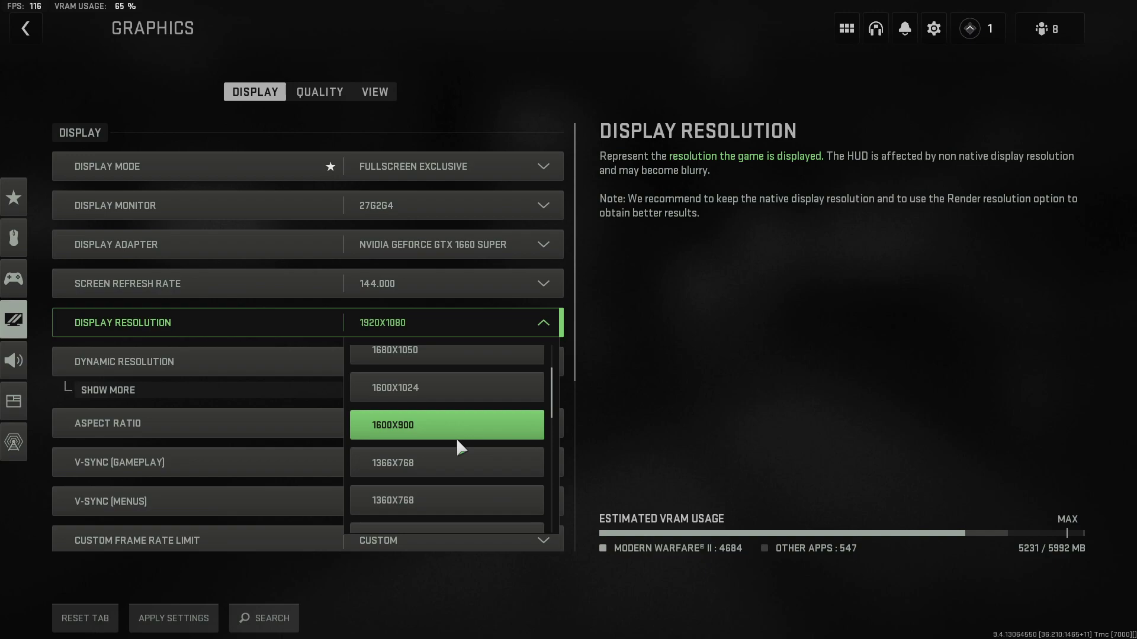
pyautogui.click(676, 341)
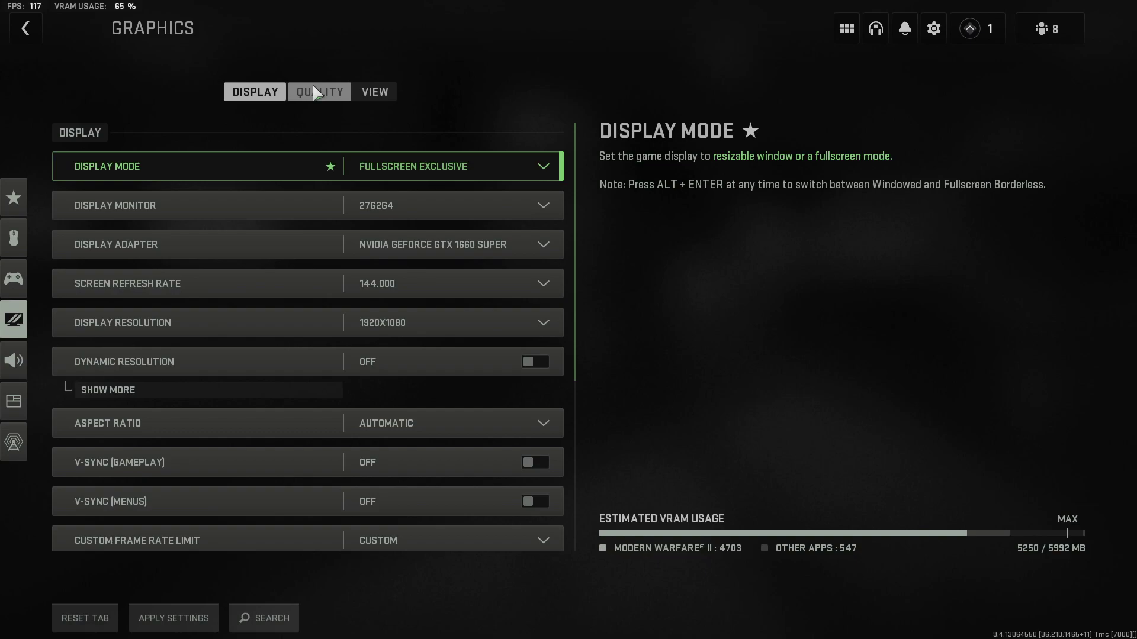
# Set a custom gameplay frame rate limit of 250 using the separate frame rate sliders
pyautogui.scroll(-2, 468, 363)
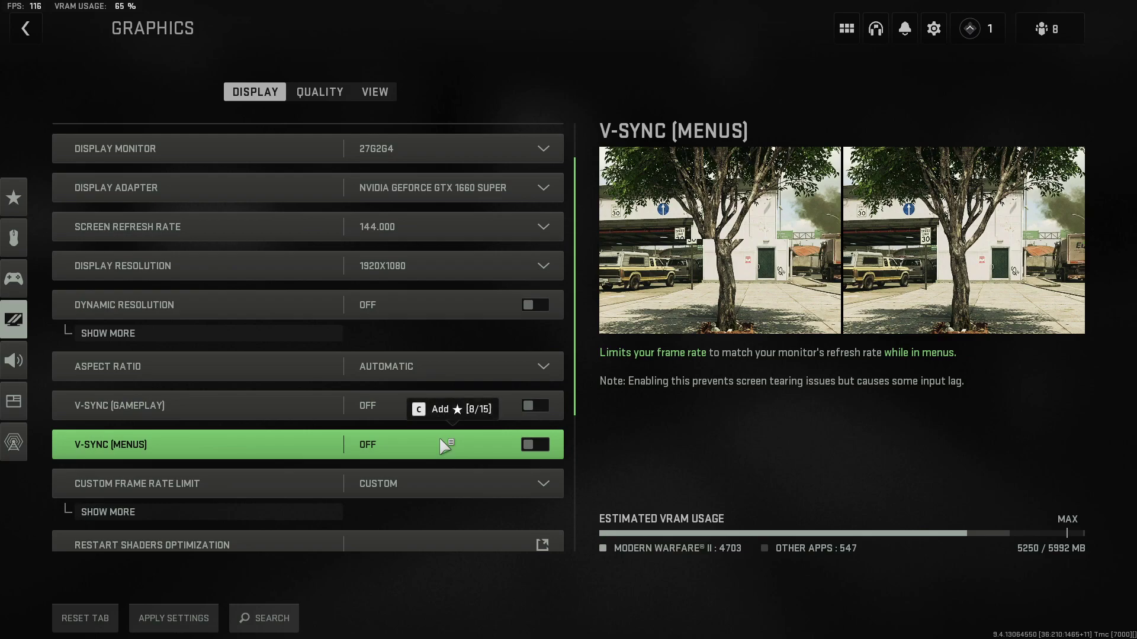
pyautogui.scroll(-1, 439, 439)
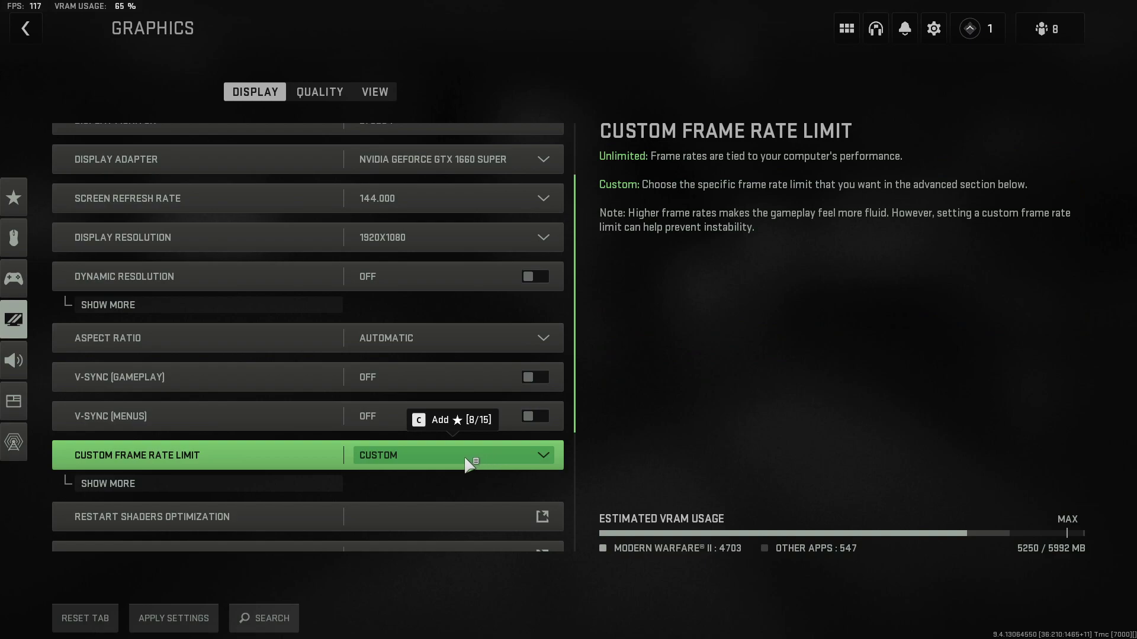
pyautogui.click(248, 481)
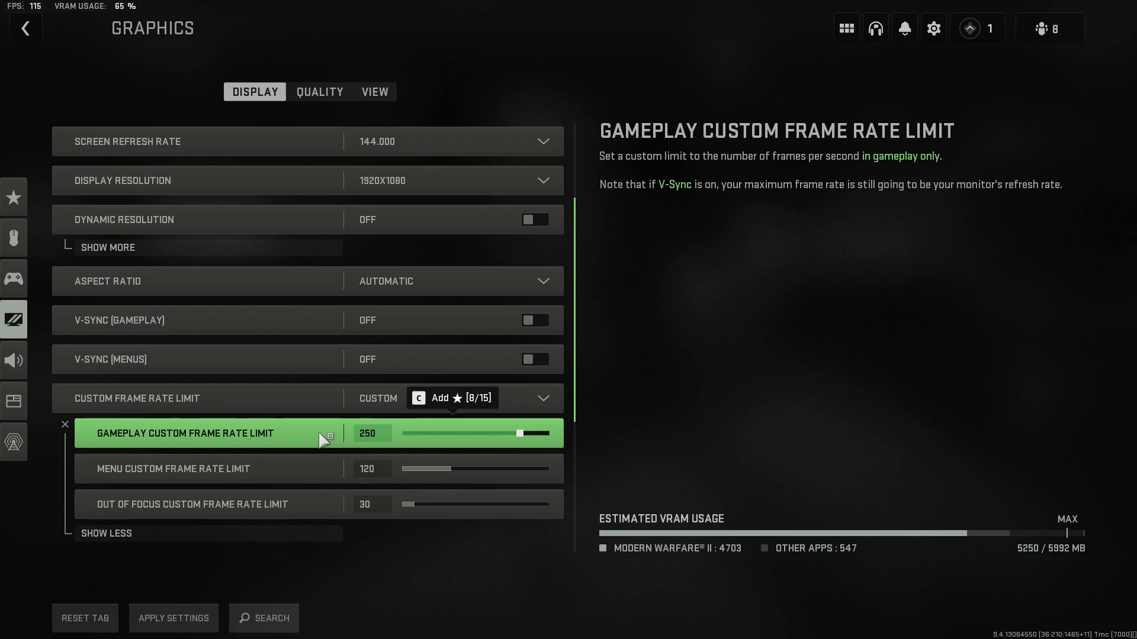
pyautogui.moveTo(520, 434); pyautogui.dragTo(422, 440)
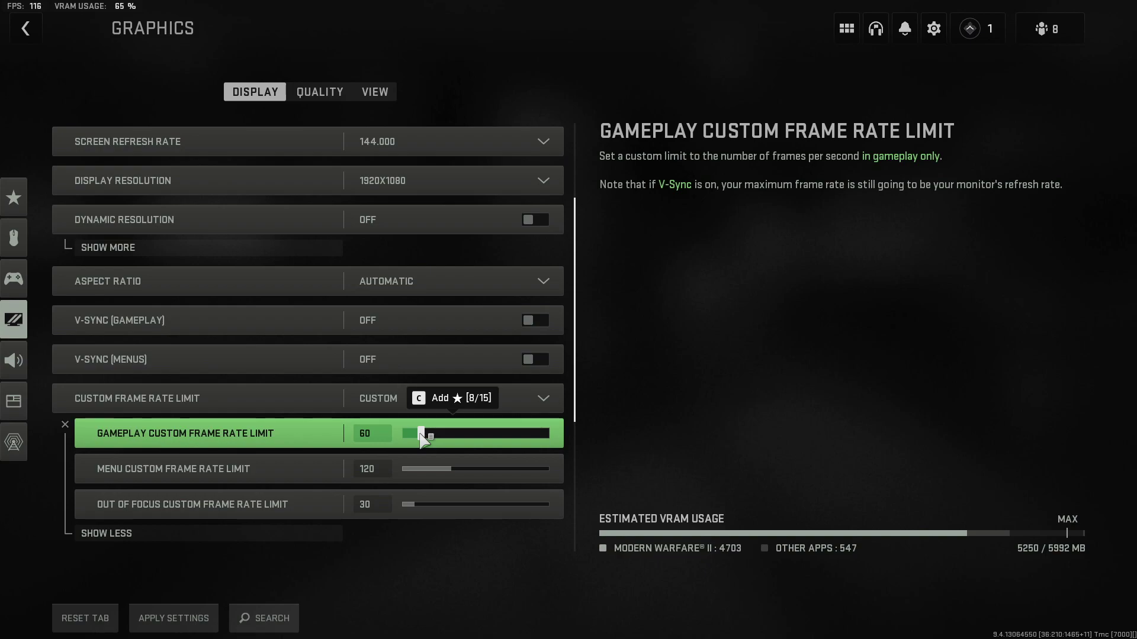
pyautogui.moveTo(423, 439); pyautogui.dragTo(946, 414)
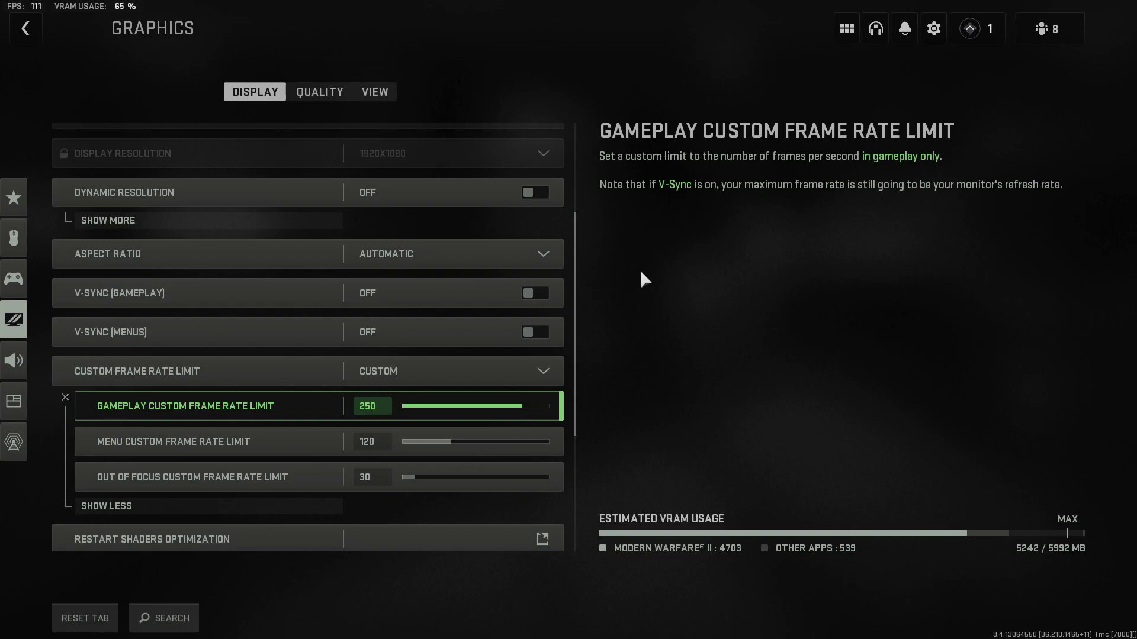
pyautogui.click(319, 94)
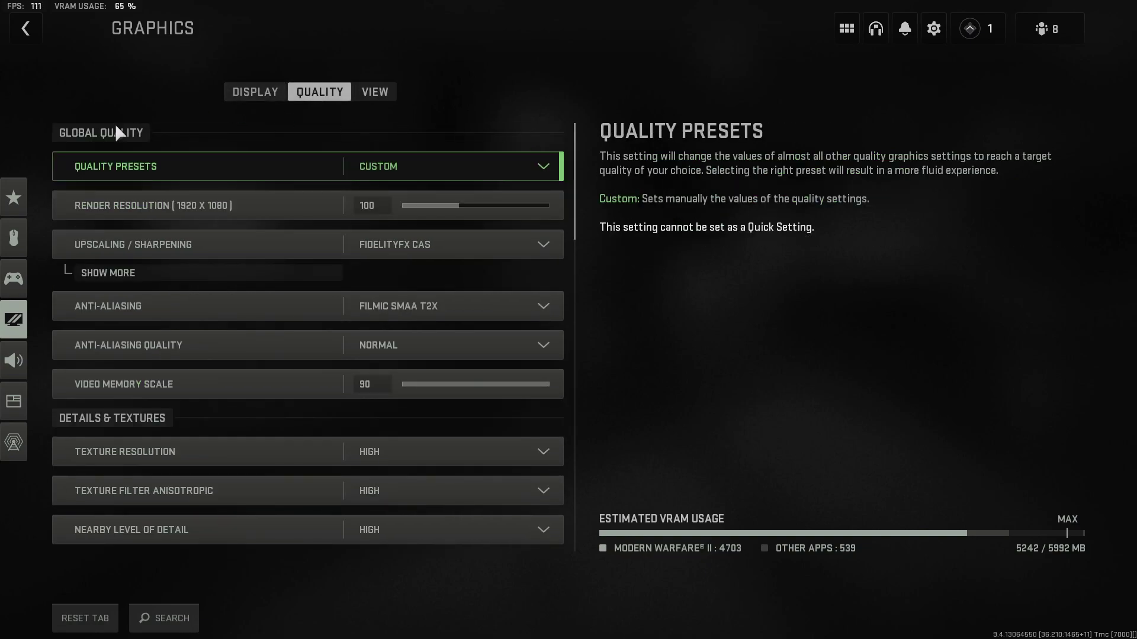
# Reset the quality preset to recommended values, then optimize it for performance
pyautogui.click(416, 168)
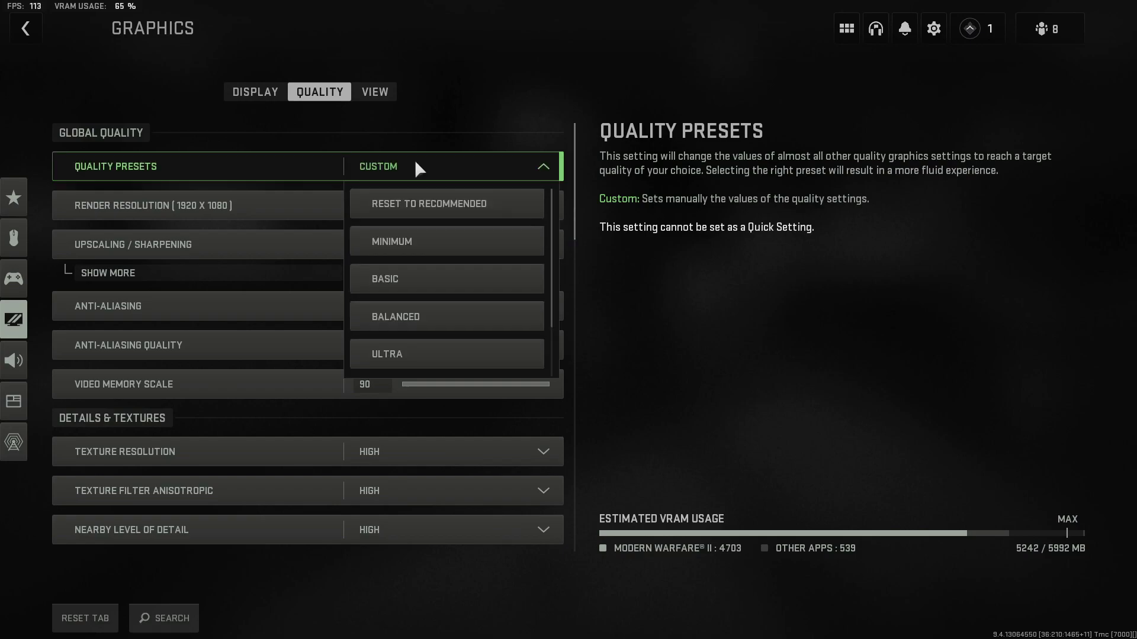
pyautogui.click(472, 211)
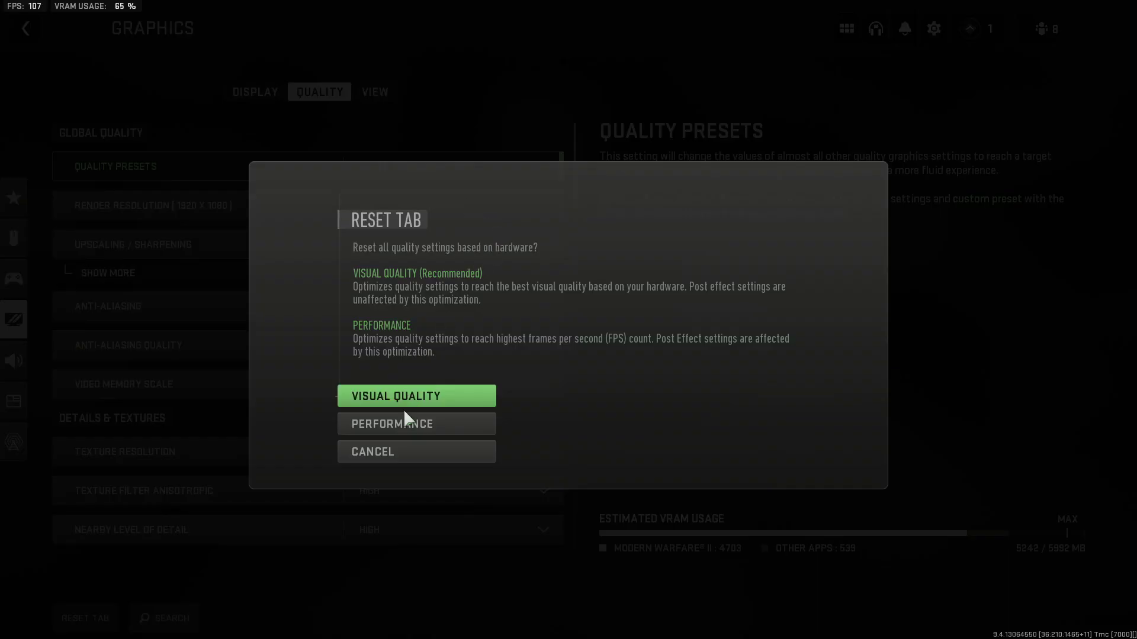
pyautogui.click(402, 426)
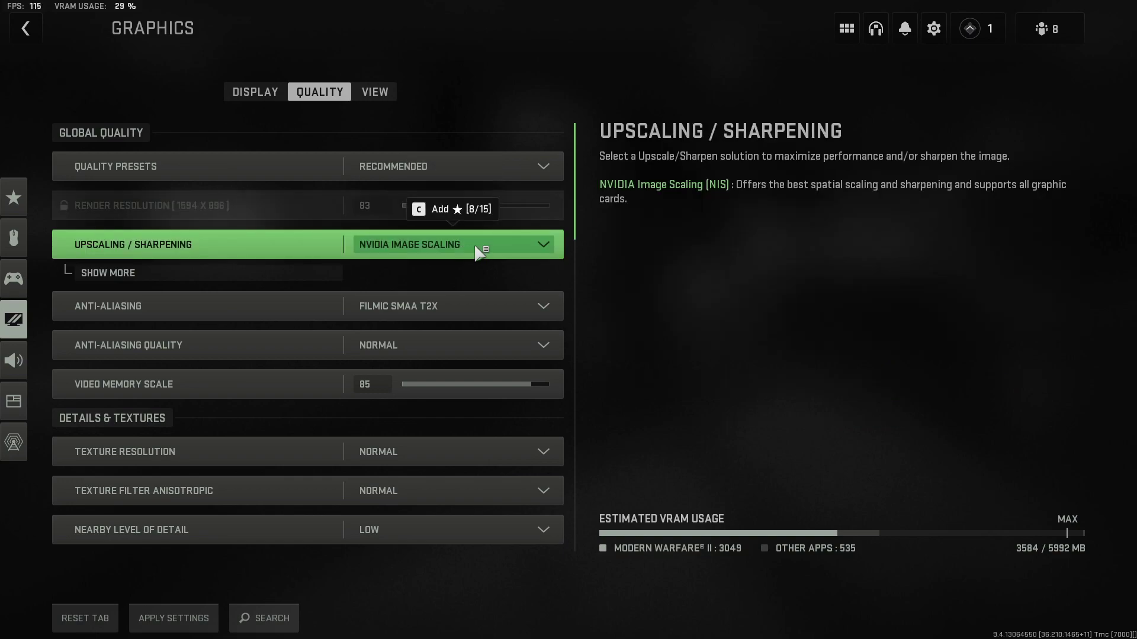
# Turn Upscaling/Sharpening off, then discard the unsaved changes when returning to Display
pyautogui.click(476, 247)
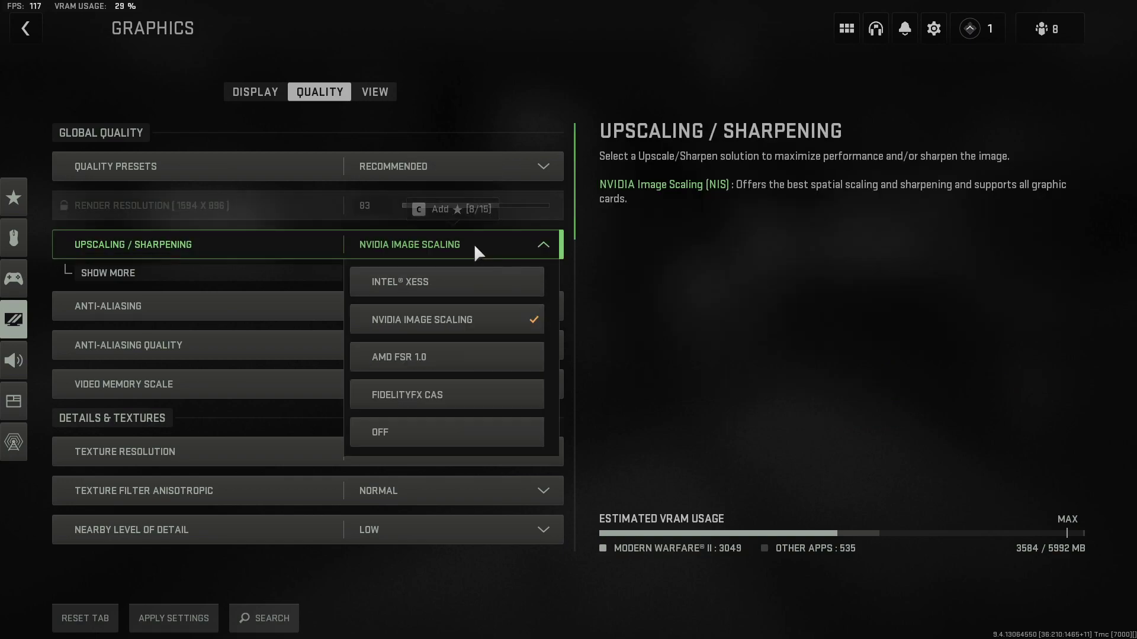
pyautogui.click(436, 431)
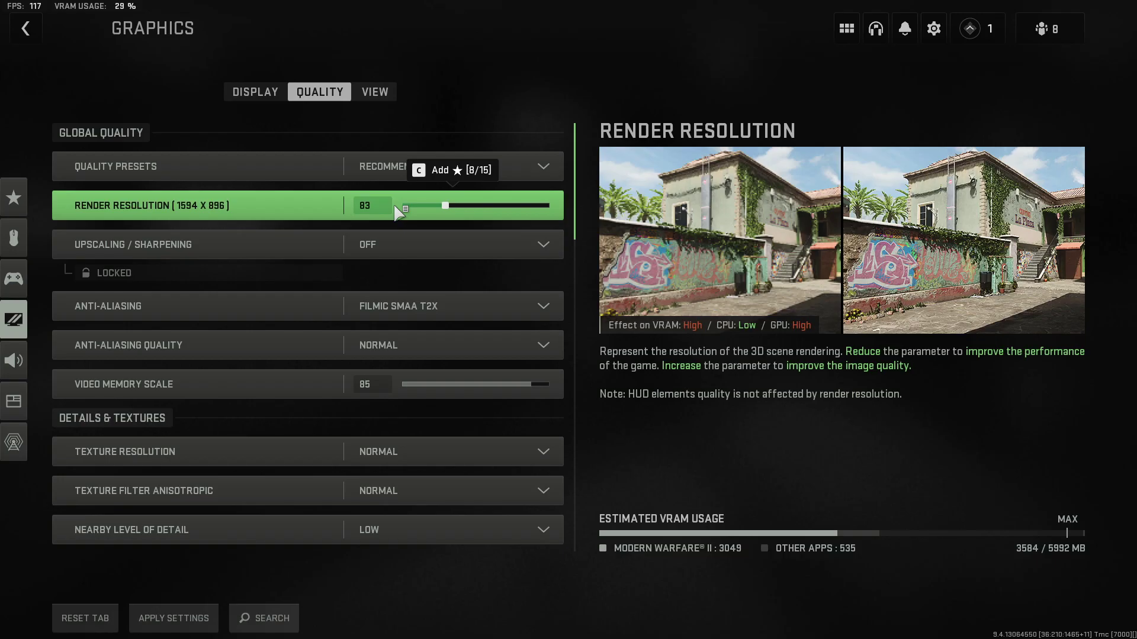
pyautogui.click(255, 92)
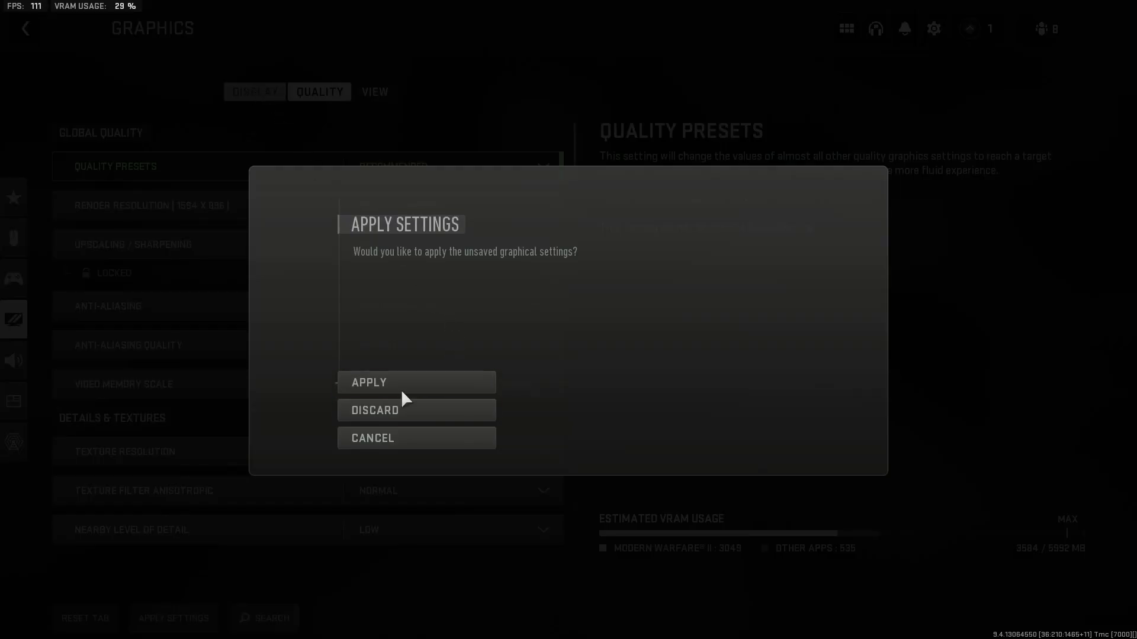
pyautogui.click(402, 408)
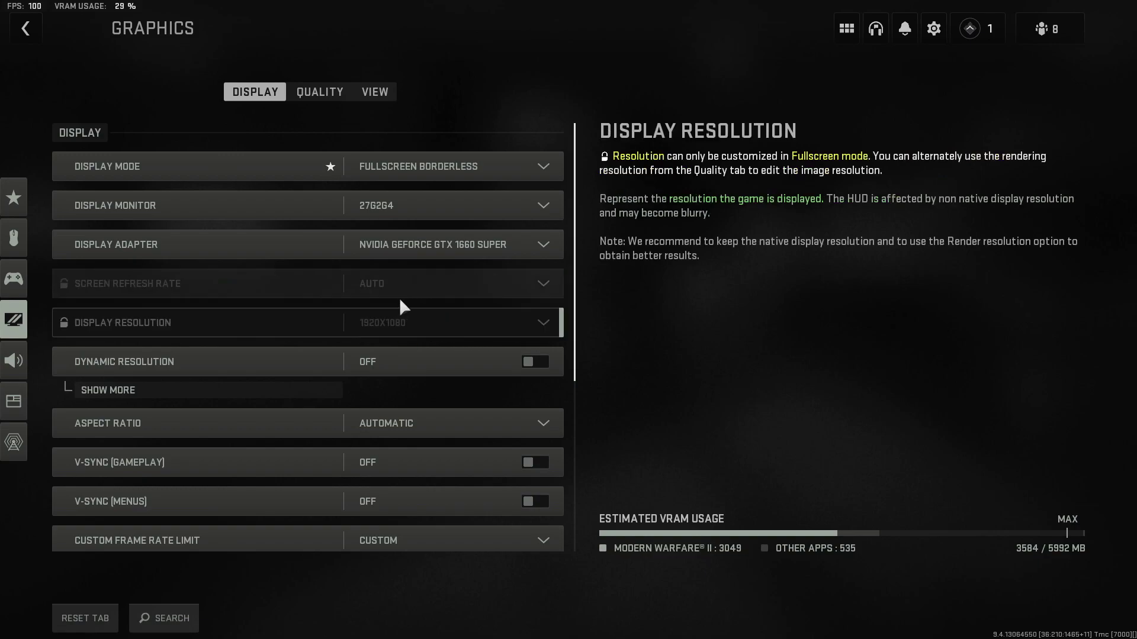
# Set Render Resolution to 100 (1920 x 1080) in the Quality settings
pyautogui.click(322, 84)
pyautogui.moveTo(443, 205); pyautogui.dragTo(460, 208)
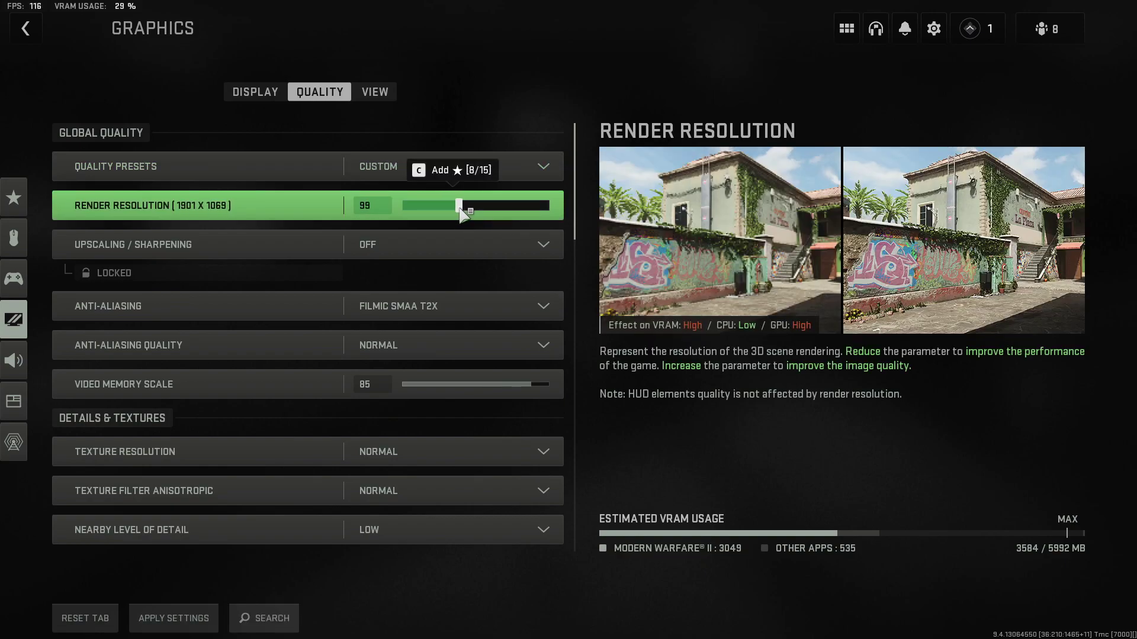
pyautogui.click(464, 214)
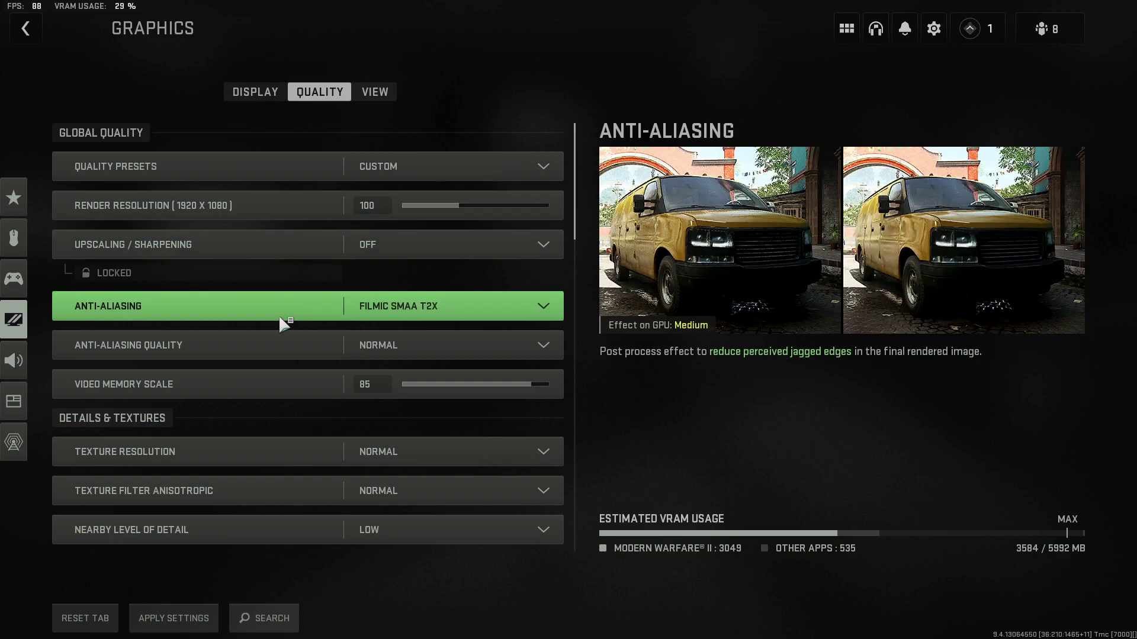
# Keep Filmic SMAA T2X anti-aliasing at High quality and raise Video Memory Scale to 90
pyautogui.scroll(-1, 284, 319)
pyautogui.click(515, 278)
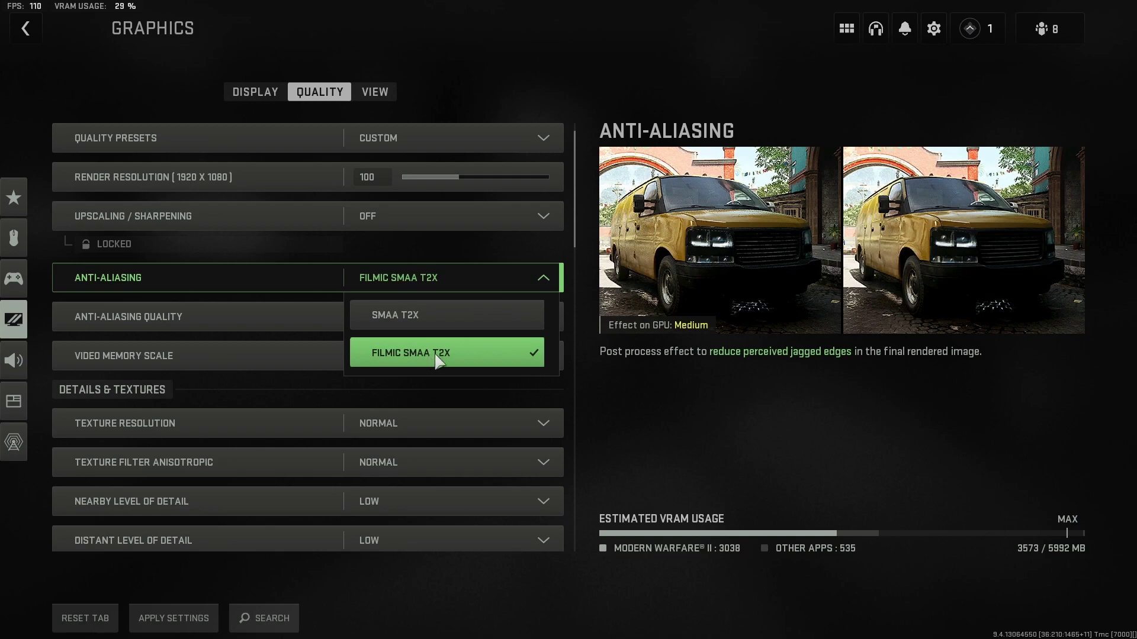
pyautogui.click(472, 361)
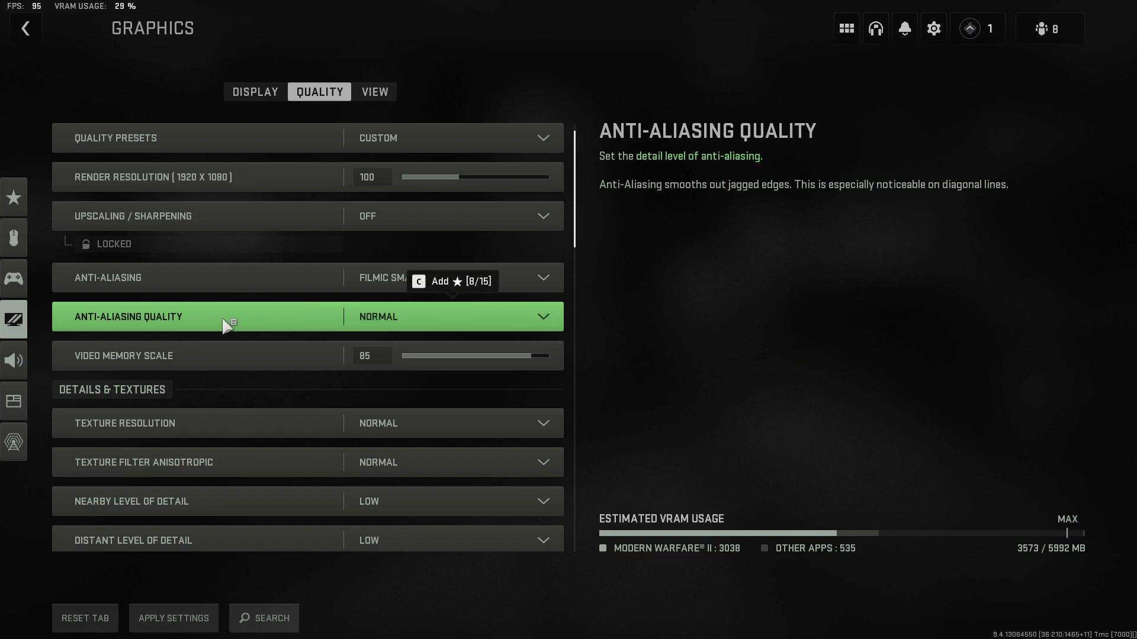
pyautogui.click(425, 318)
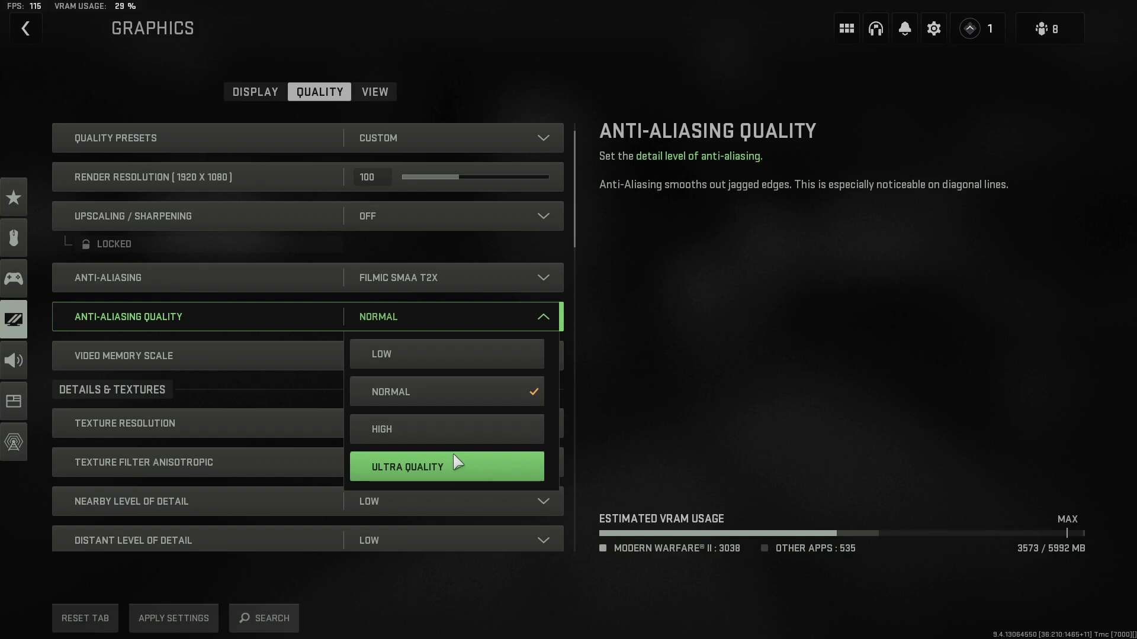
pyautogui.click(453, 429)
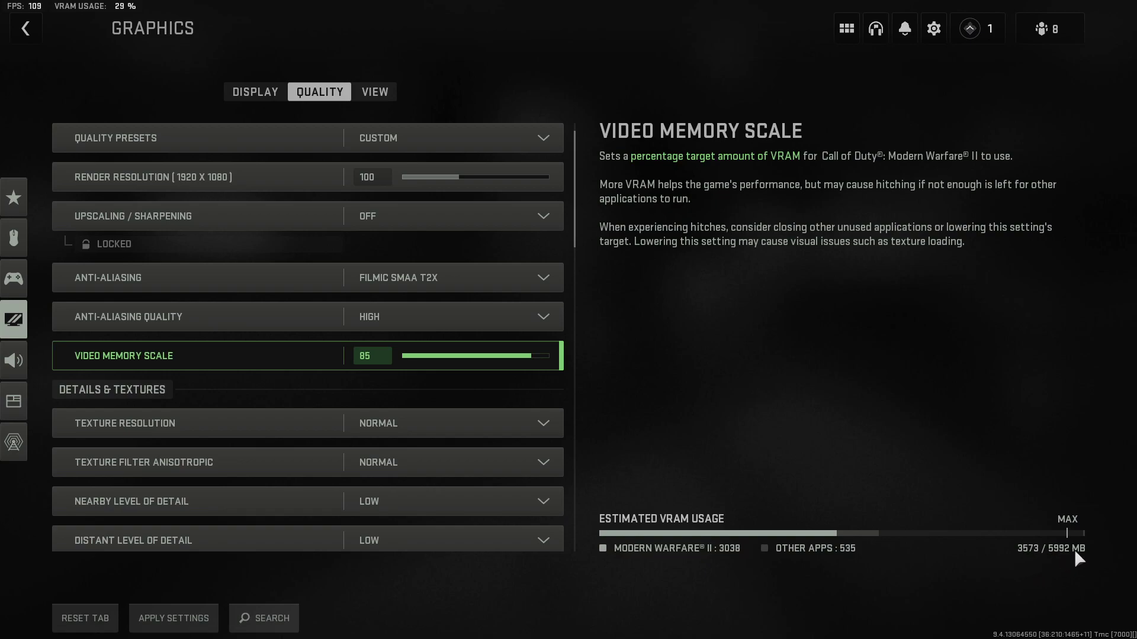
pyautogui.moveTo(527, 355); pyautogui.dragTo(568, 355)
pyautogui.scroll(-1, 437, 361)
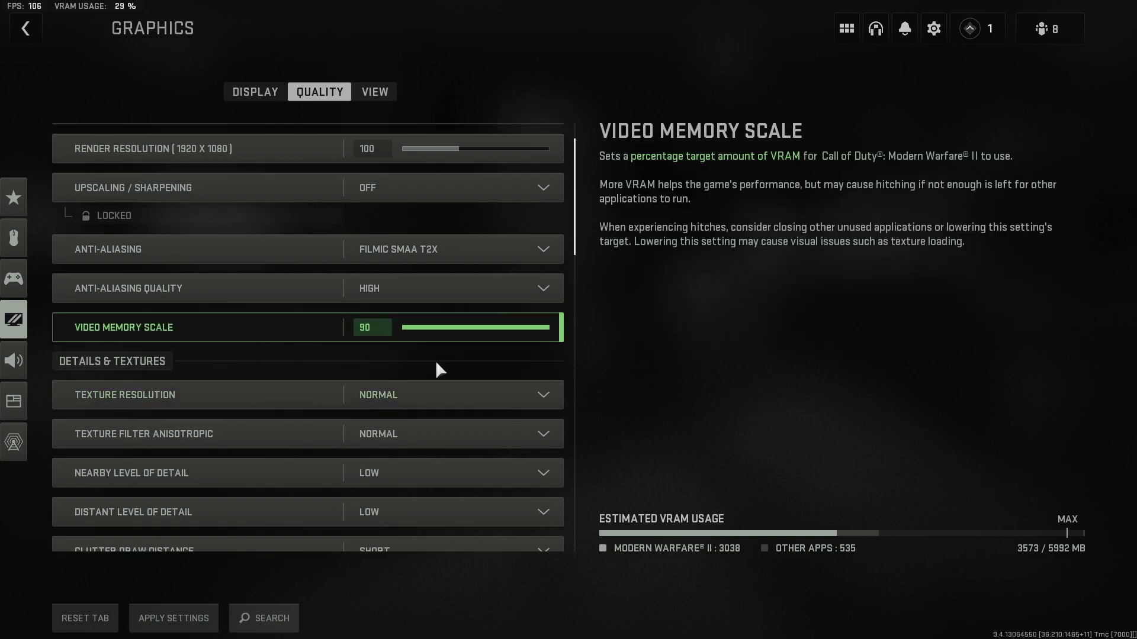
pyautogui.scroll(-1, 433, 320)
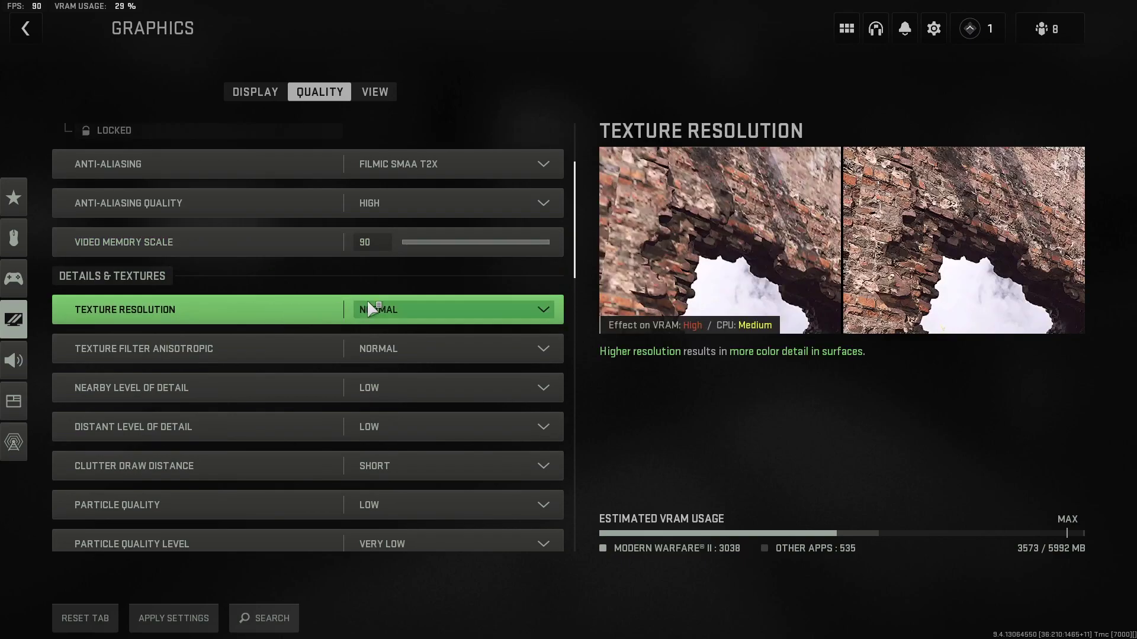
pyautogui.click(458, 312)
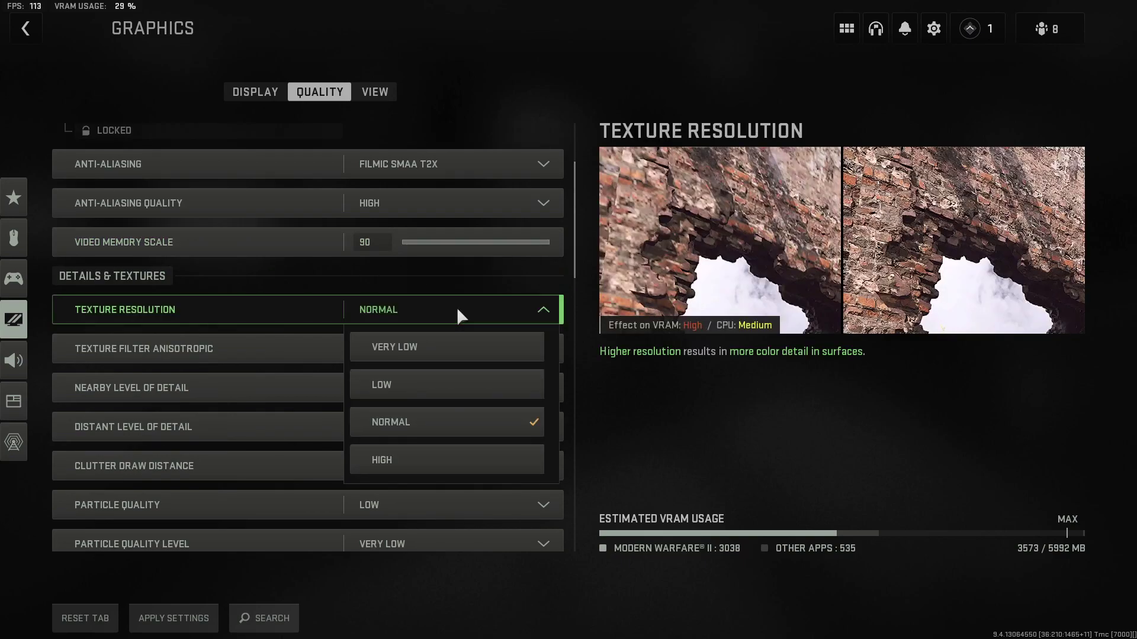
pyautogui.click(448, 426)
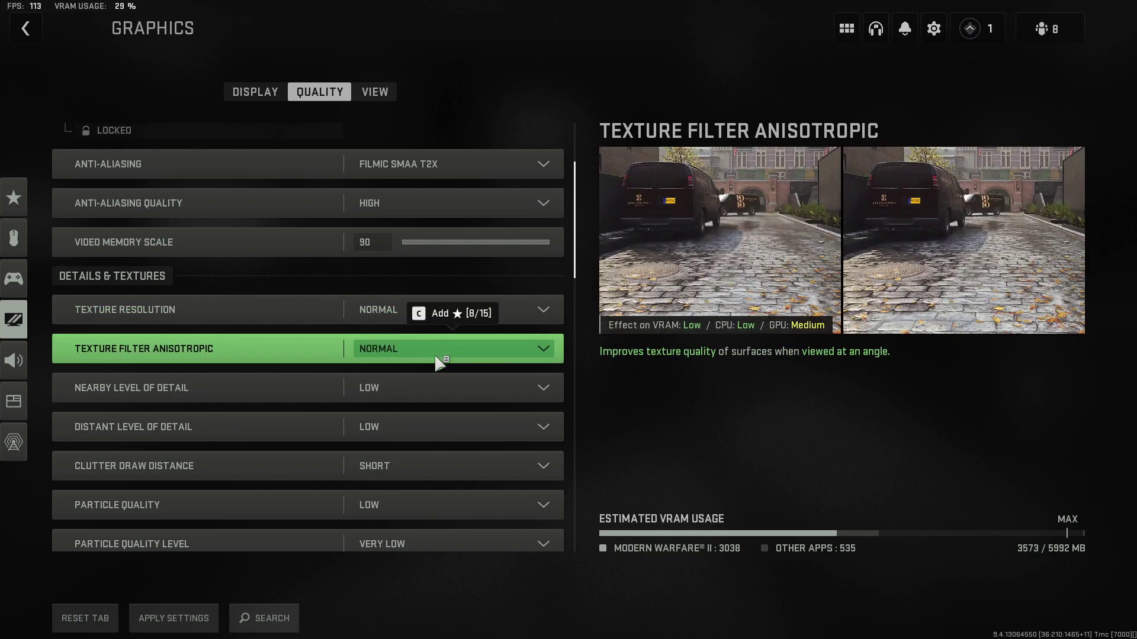
pyautogui.click(362, 346)
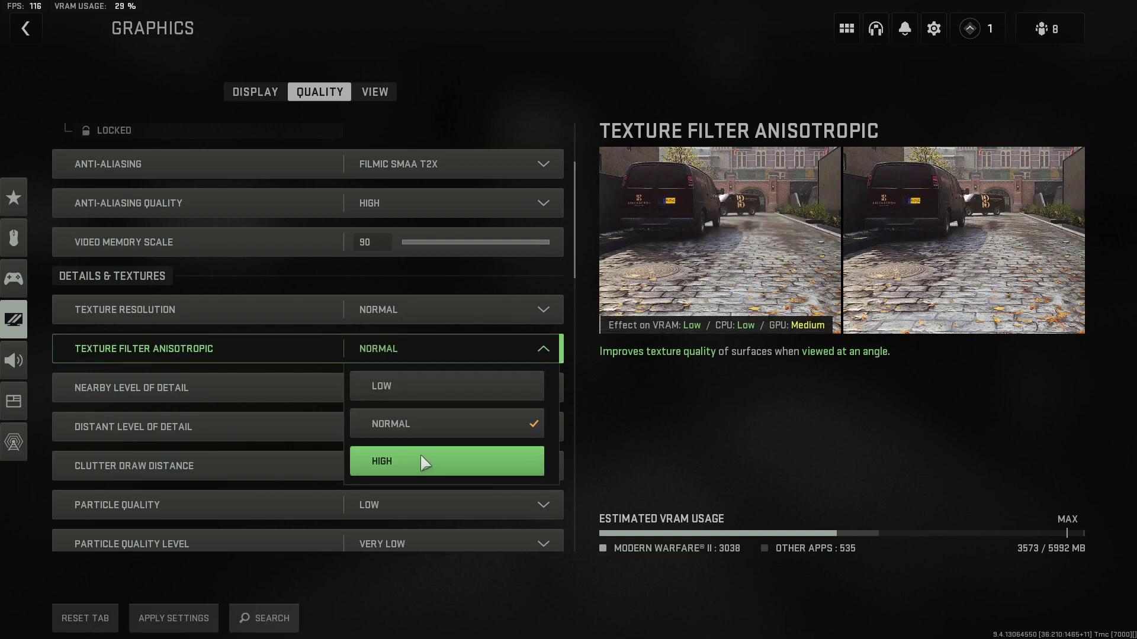
pyautogui.click(428, 431)
pyautogui.click(456, 357)
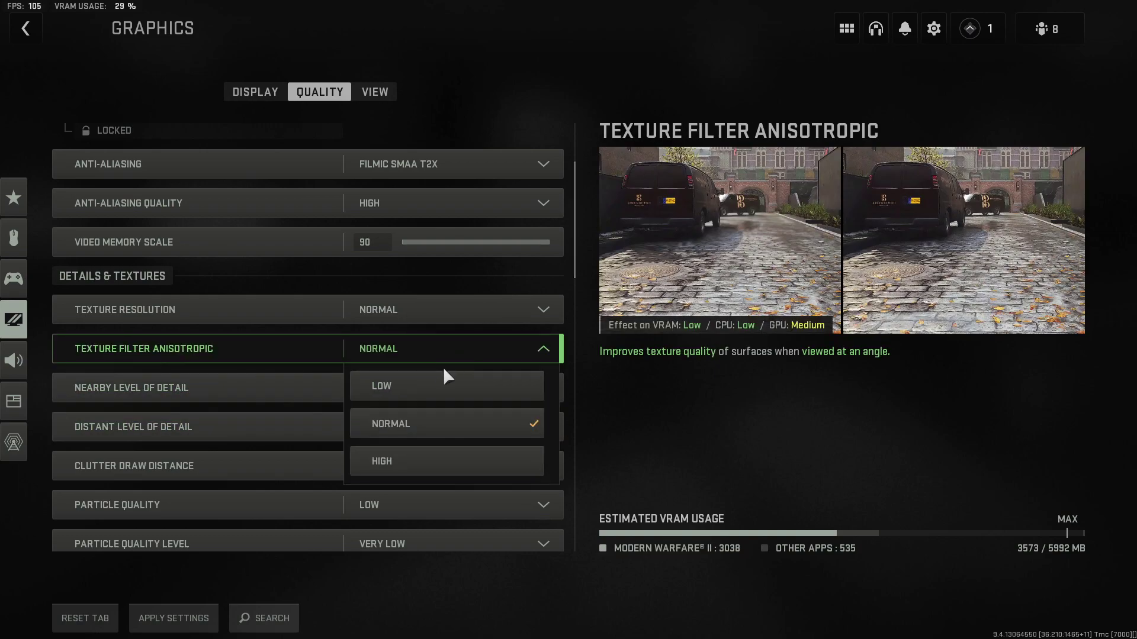
pyautogui.click(446, 382)
pyautogui.click(417, 309)
pyautogui.click(412, 341)
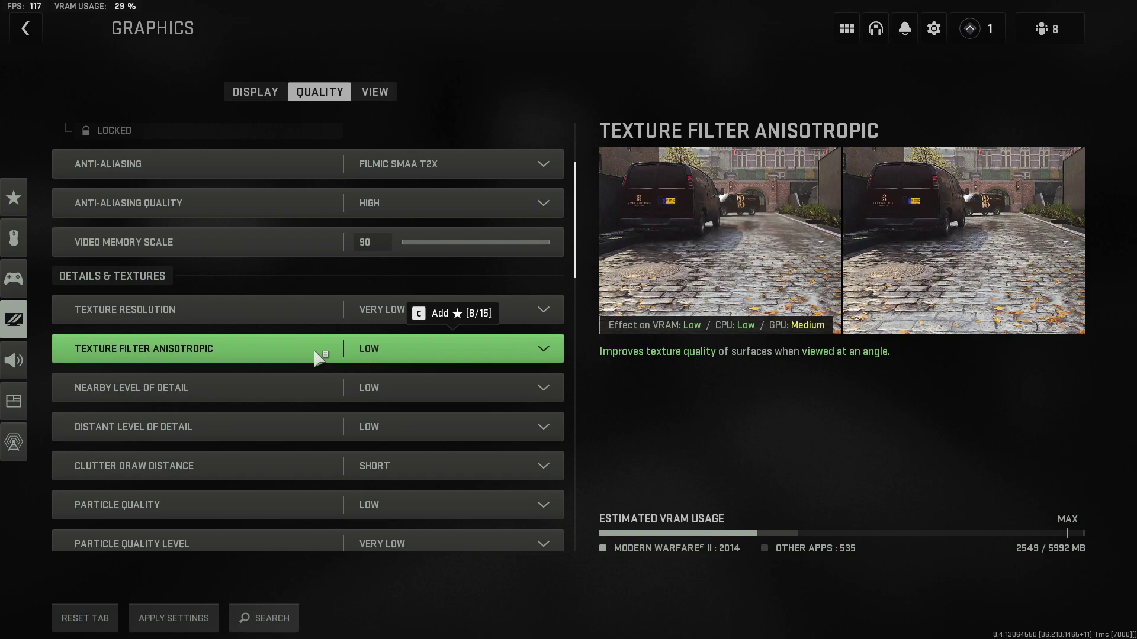
pyautogui.click(335, 353)
pyautogui.click(423, 421)
pyautogui.click(421, 318)
pyautogui.click(413, 425)
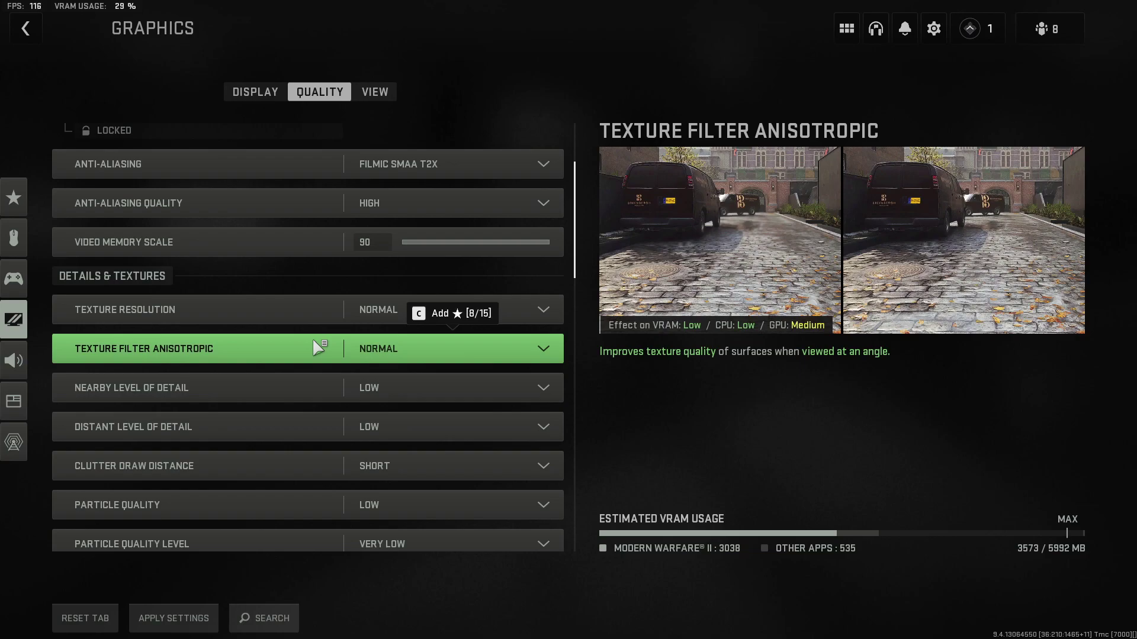
pyautogui.scroll(-3, 311, 337)
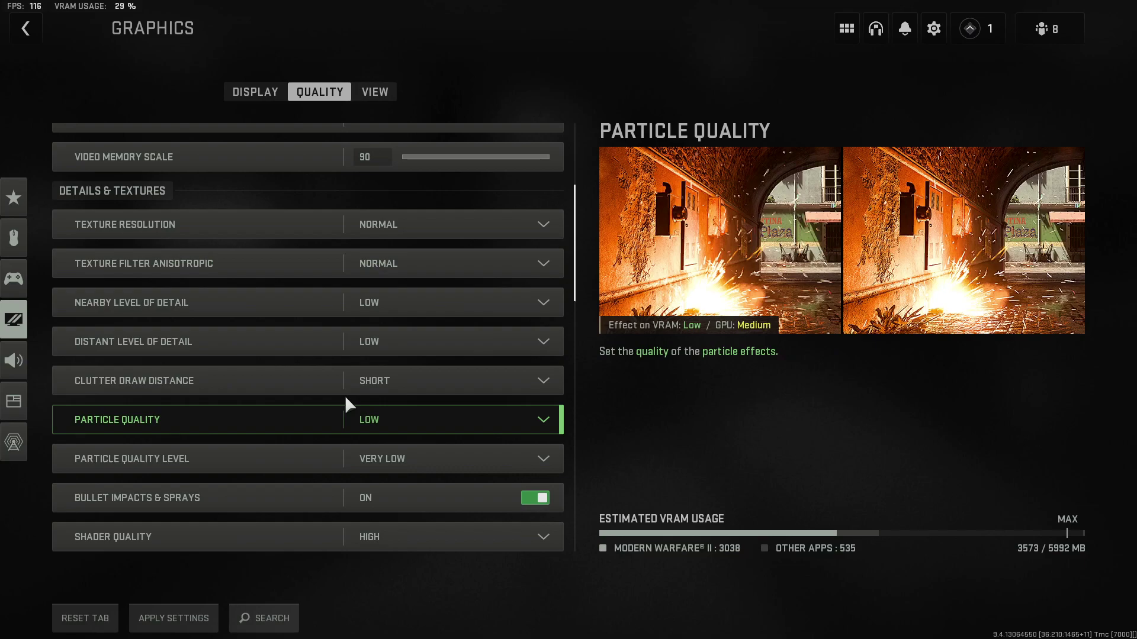
# Turn NVIDIA Reflex Low Latency off
pyautogui.scroll(-2, 300, 402)
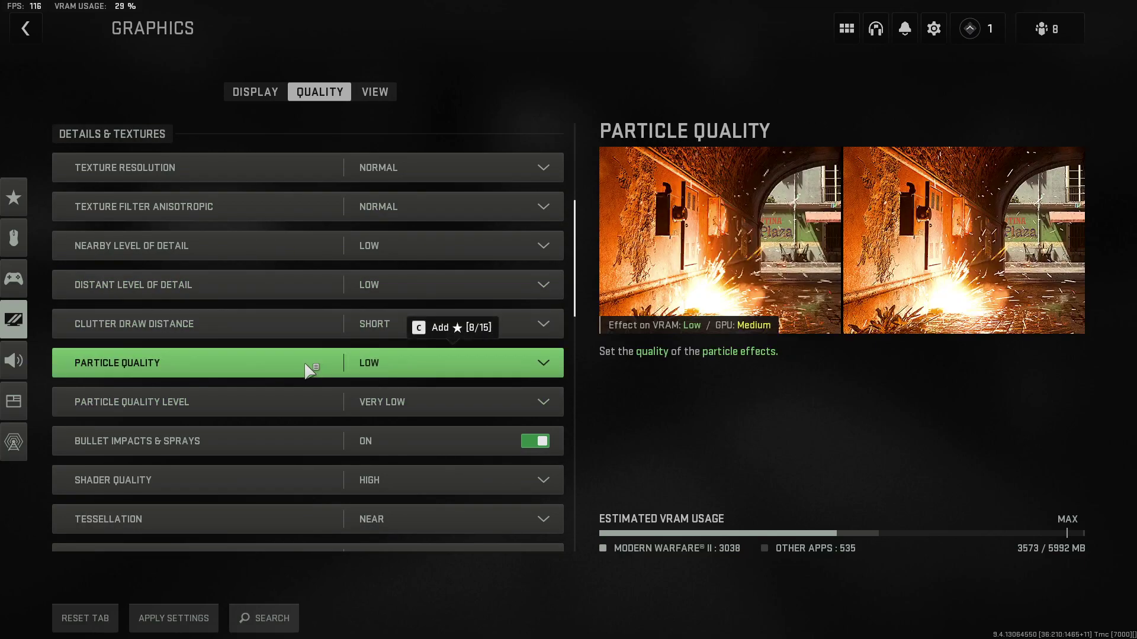
pyautogui.scroll(-4, 306, 370)
pyautogui.scroll(-20, 320, 373)
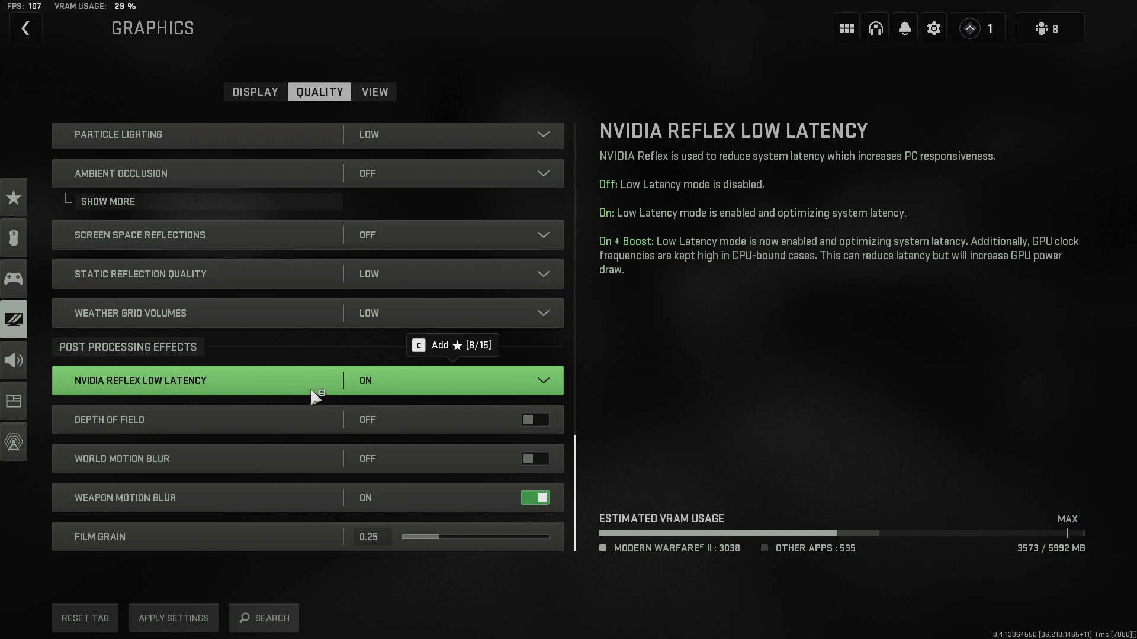
pyautogui.click(413, 390)
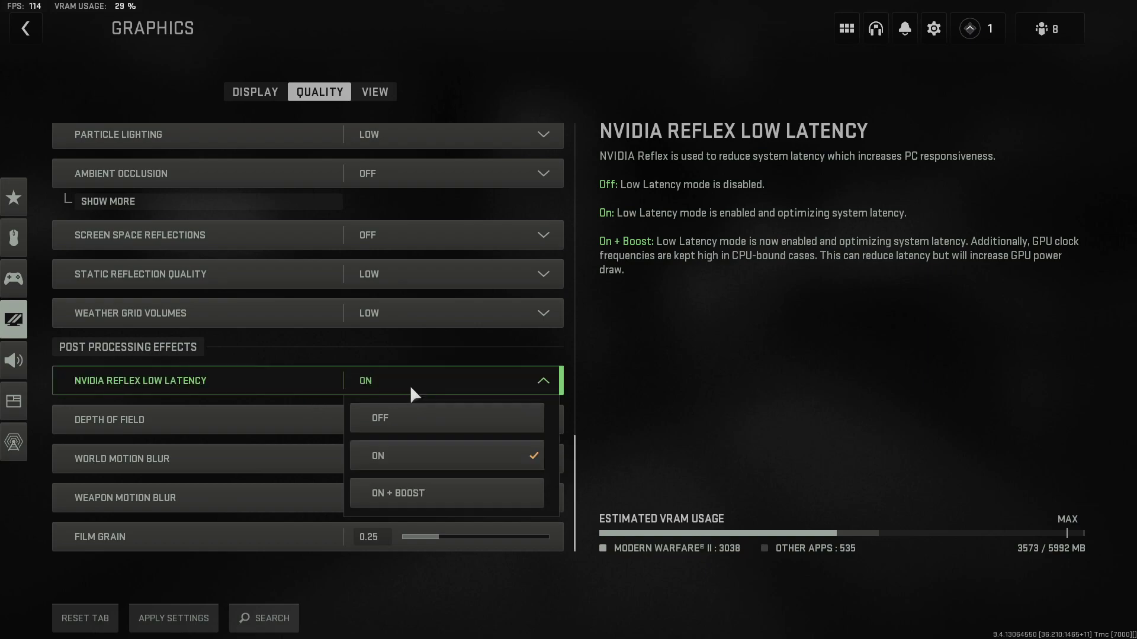
pyautogui.click(411, 415)
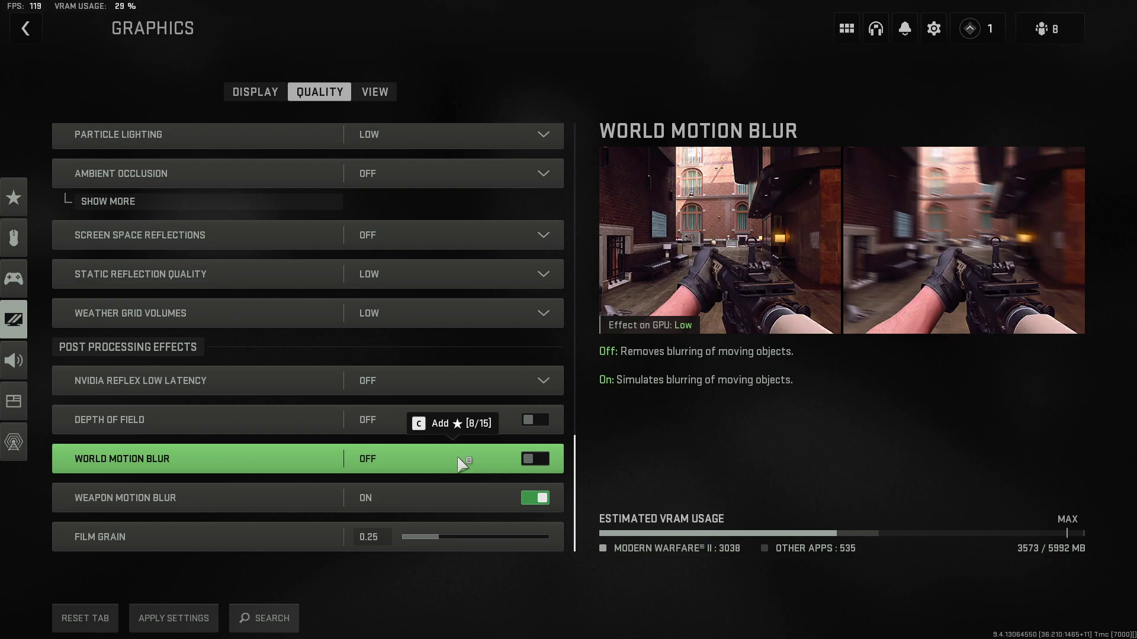
# Turn off Weapon Motion Blur, set Film Grain to 0.00, and apply the settings
pyautogui.click(536, 498)
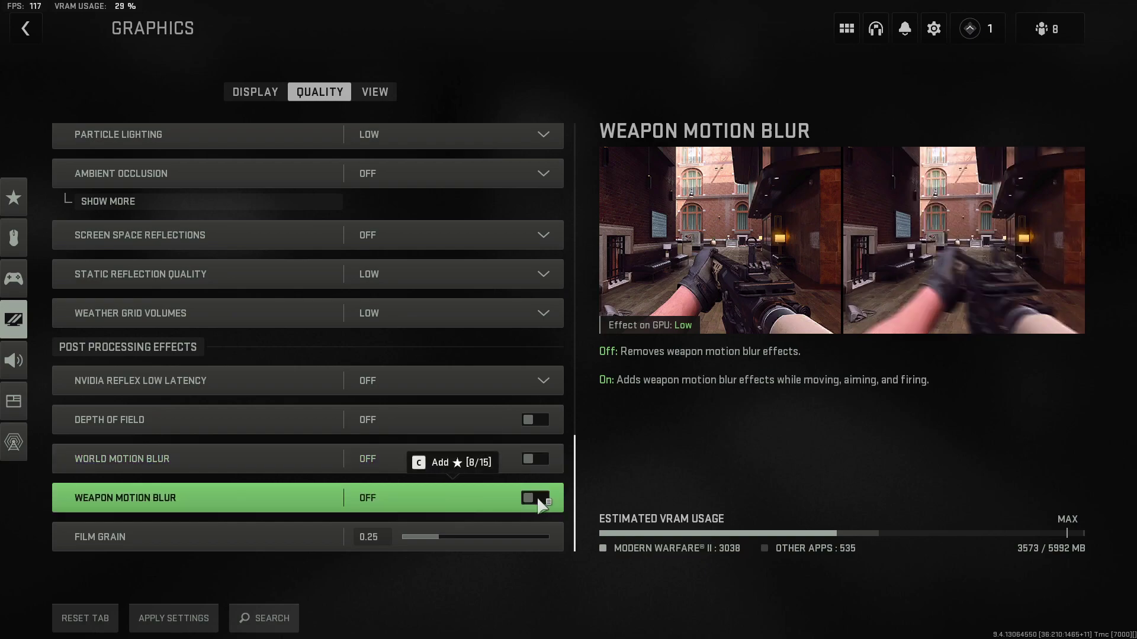
pyautogui.moveTo(437, 539); pyautogui.dragTo(375, 543)
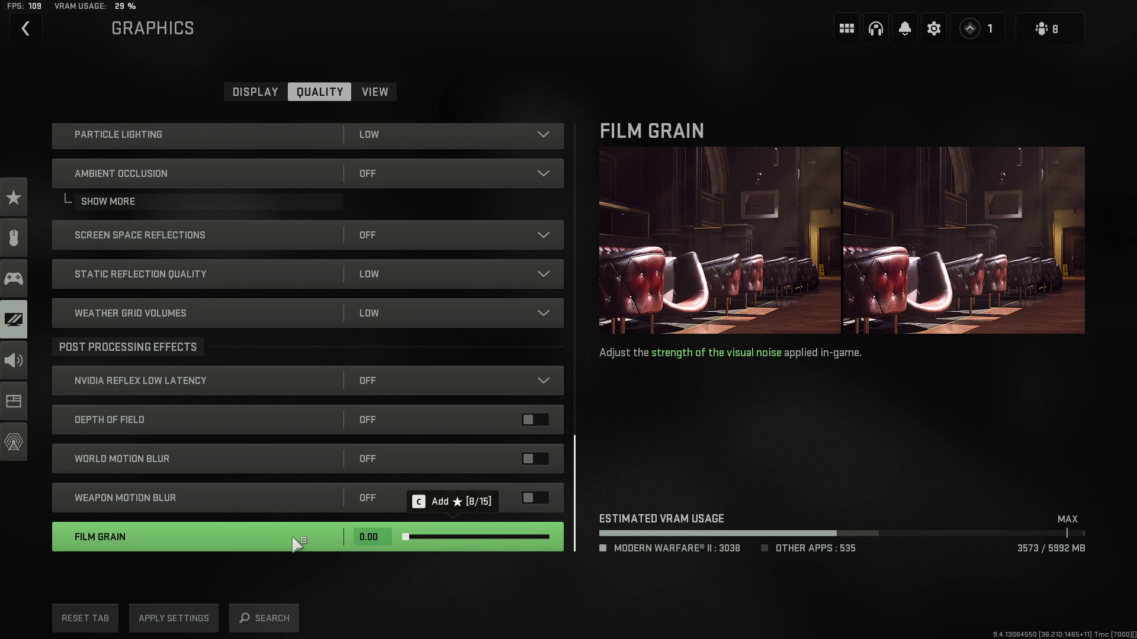
pyautogui.click(178, 618)
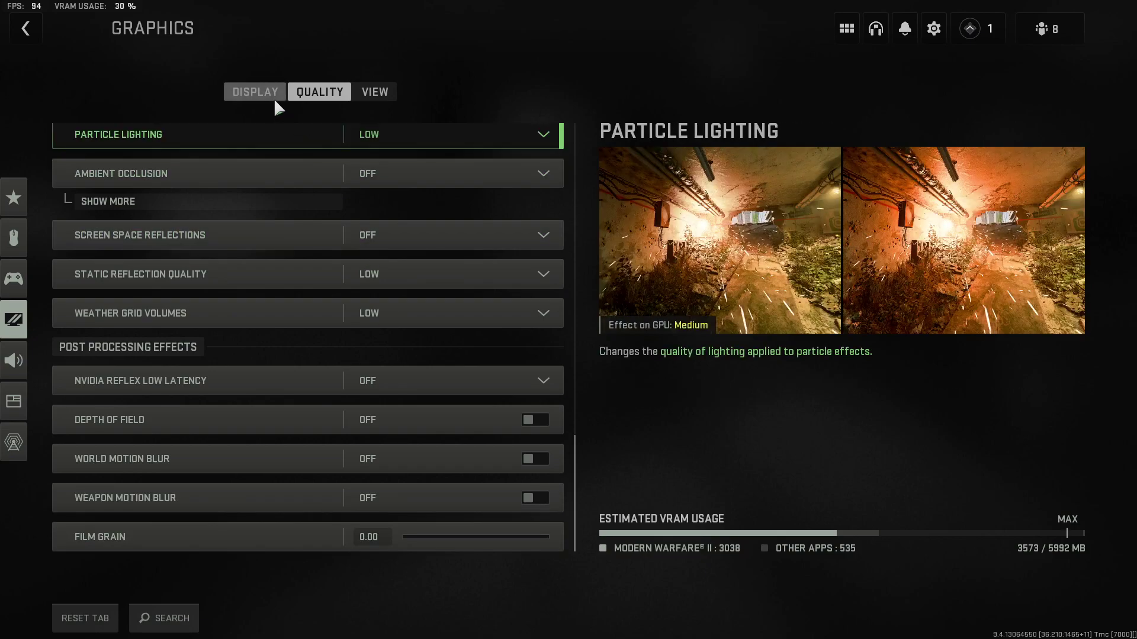
# Restart Shaders Optimization from the Display tab and confirm with RESTART
pyautogui.click(260, 94)
pyautogui.scroll(-5, 376, 254)
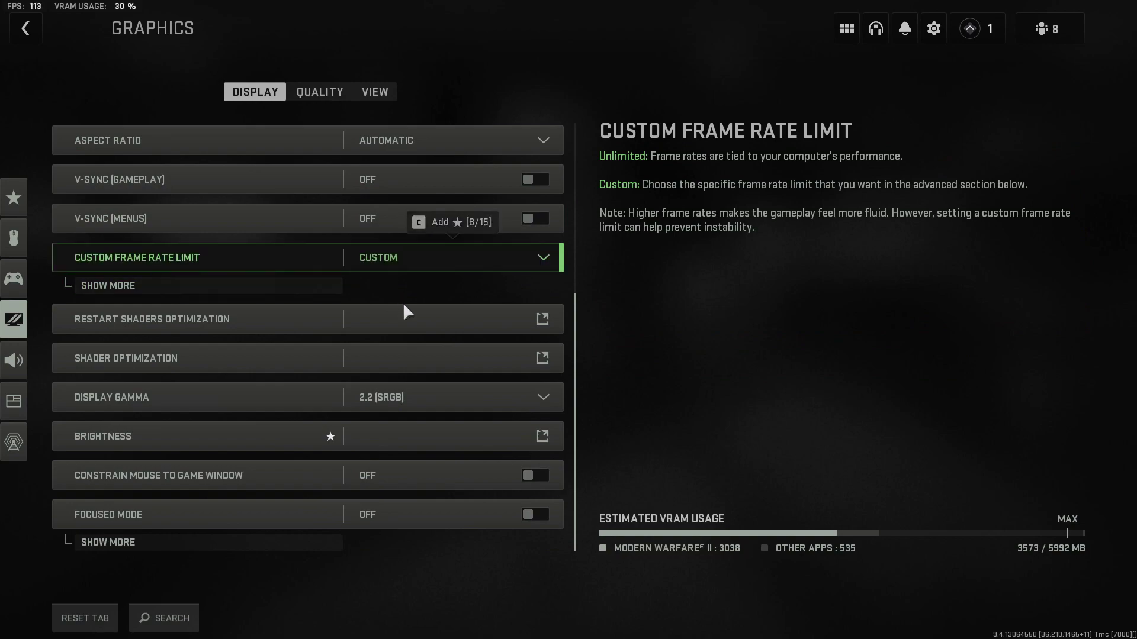
pyautogui.click(262, 320)
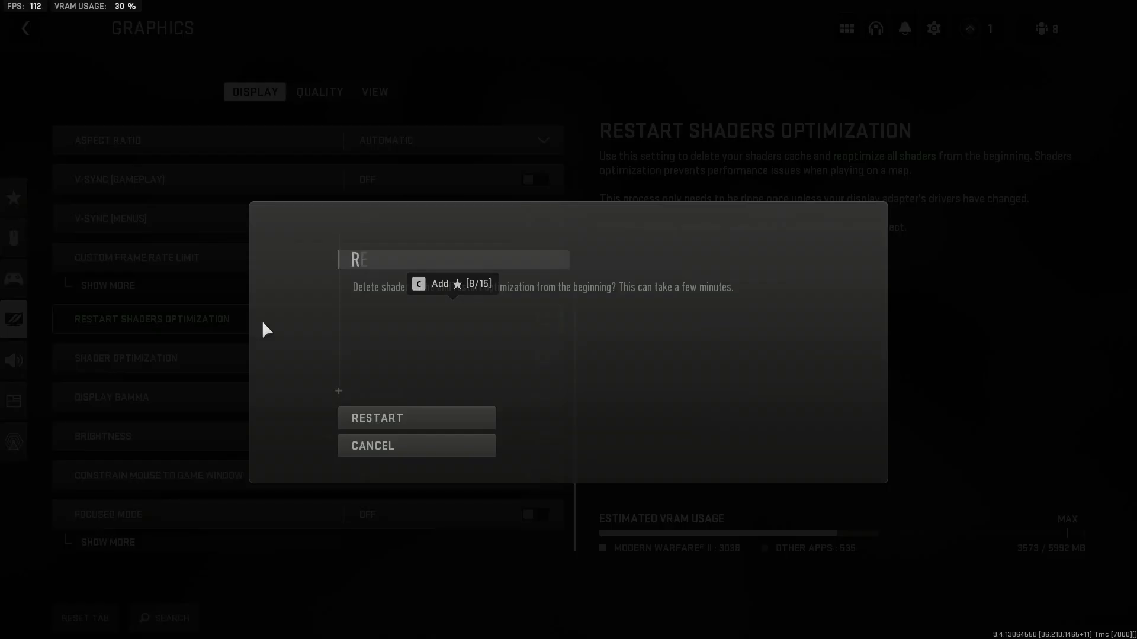
pyautogui.click(421, 420)
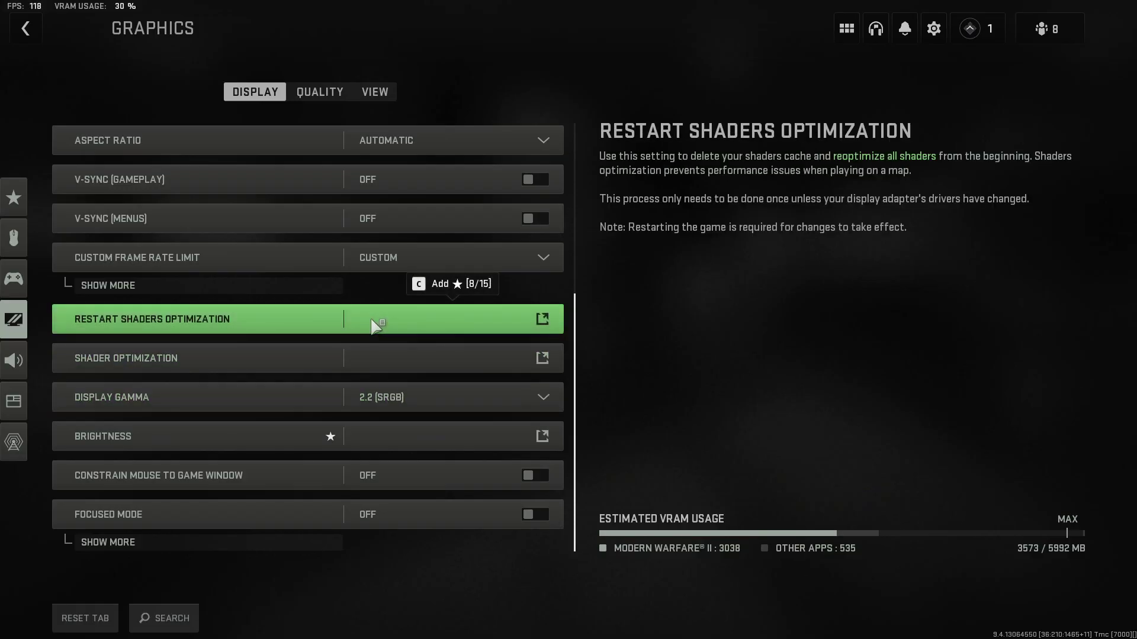